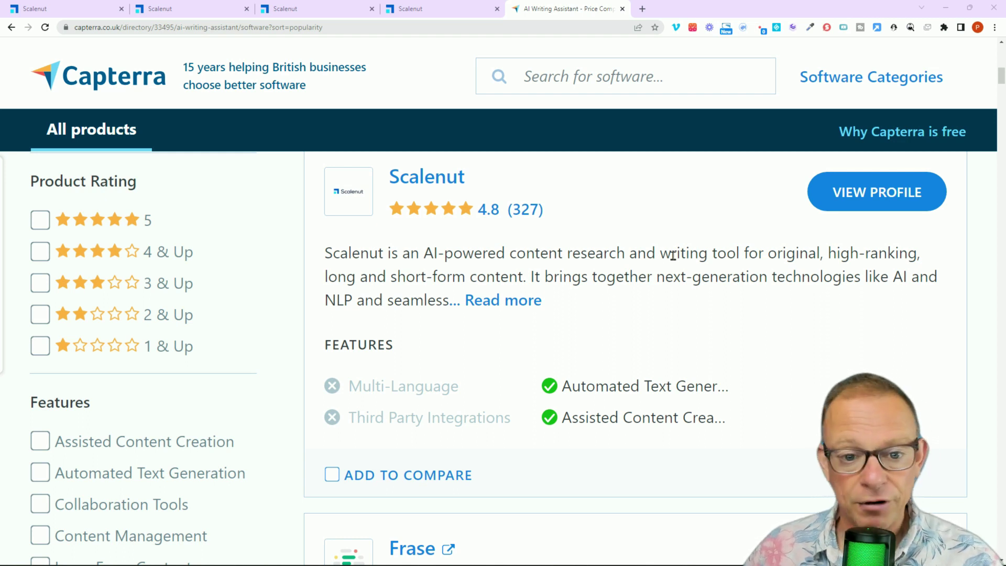
Expand the Cruise Mode and SEO Research Report Getting Started steps
scroll(674, 256, down, 15)
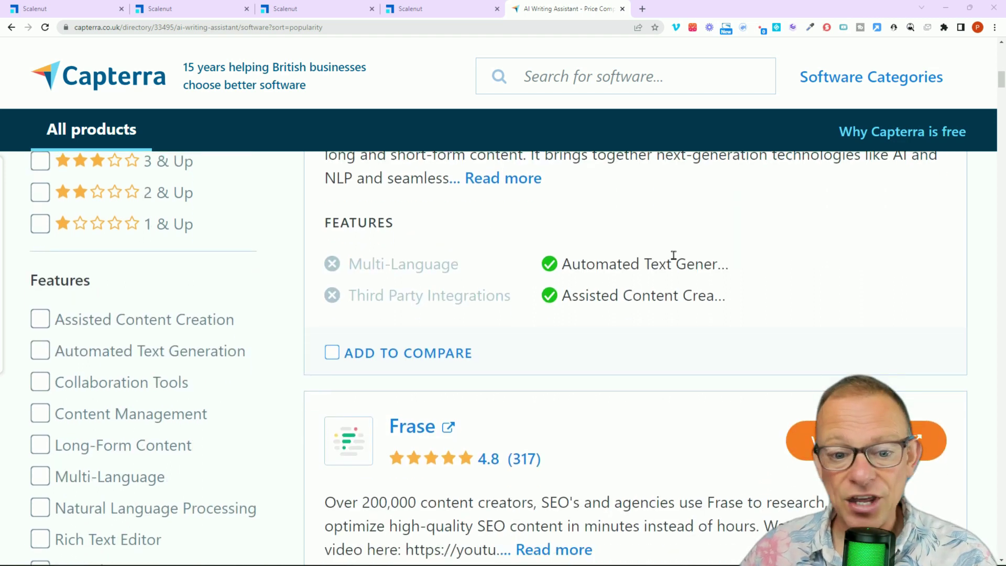
scroll(674, 255, down, 15)
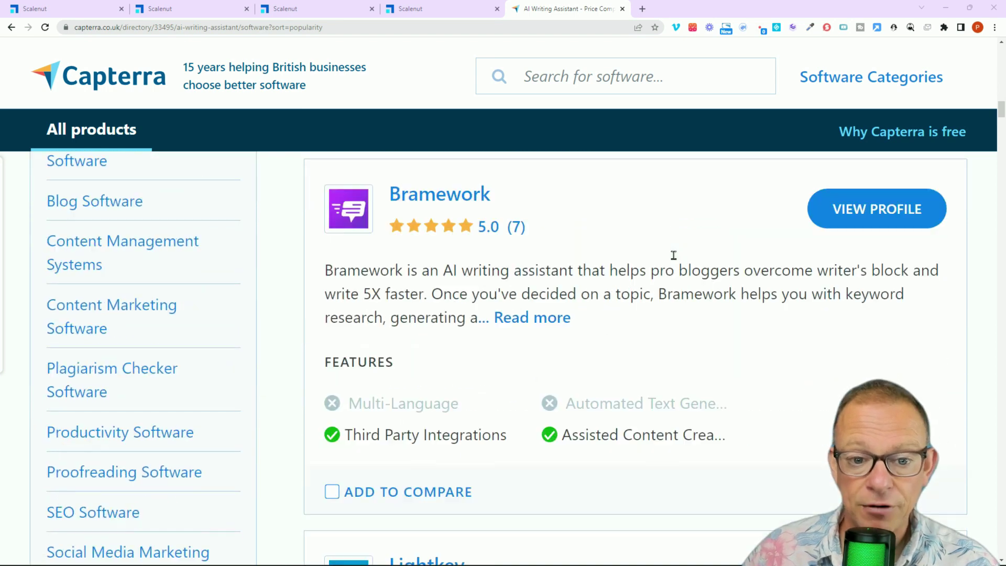
scroll(674, 255, up, 15)
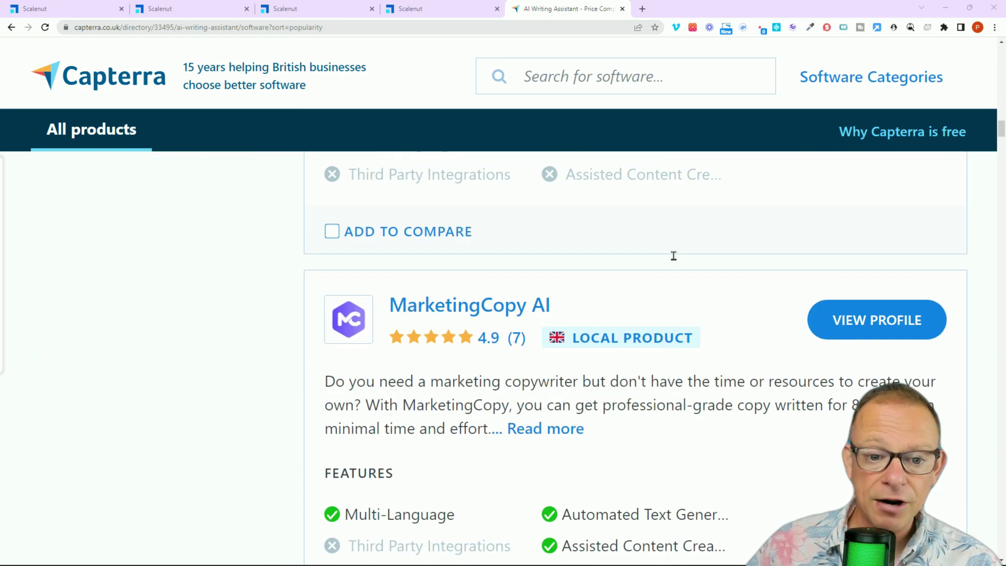
scroll(675, 303, up, 10)
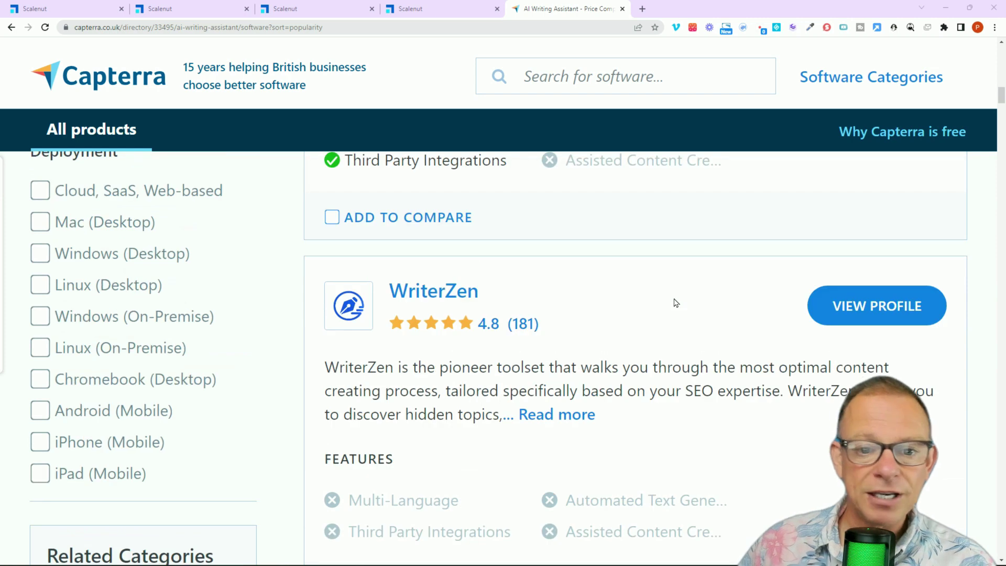
scroll(674, 305, up, 3)
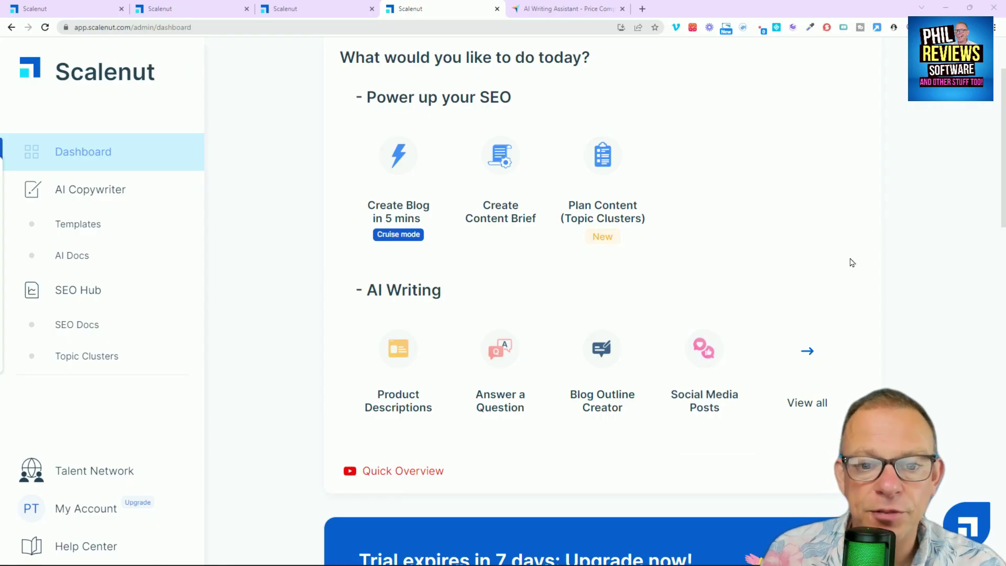
scroll(845, 261, down, 1)
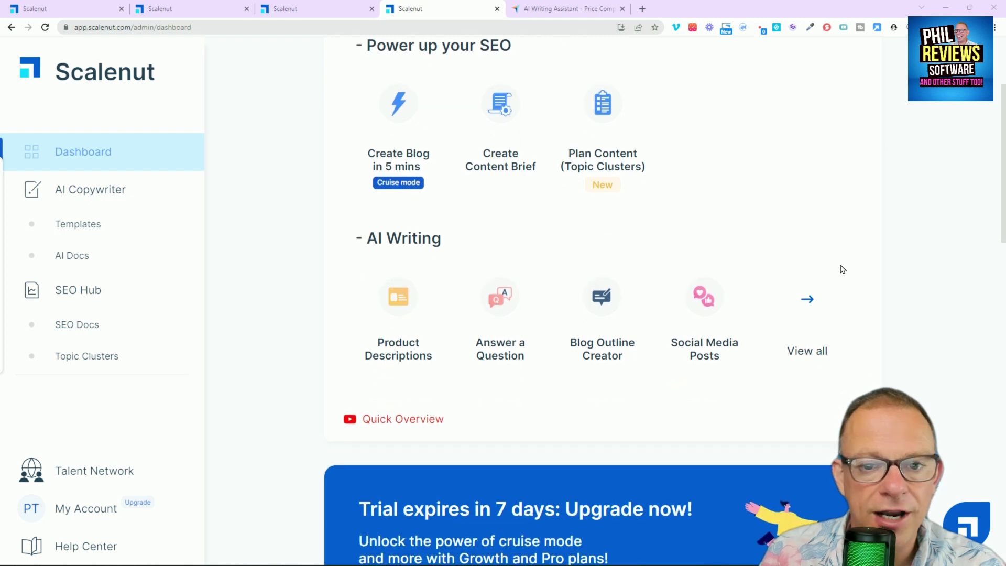
scroll(843, 264, up, 3)
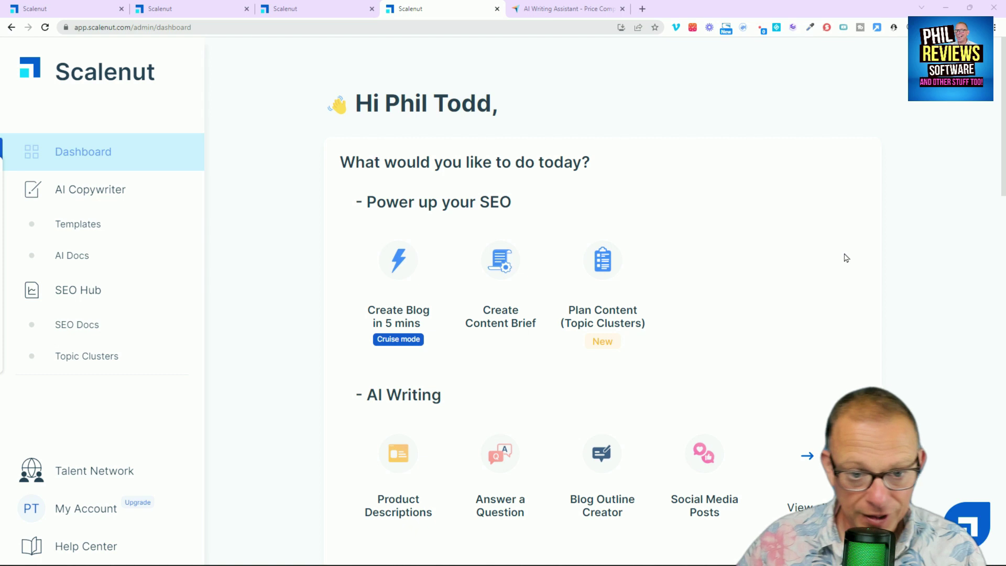
scroll(754, 296, down, 15)
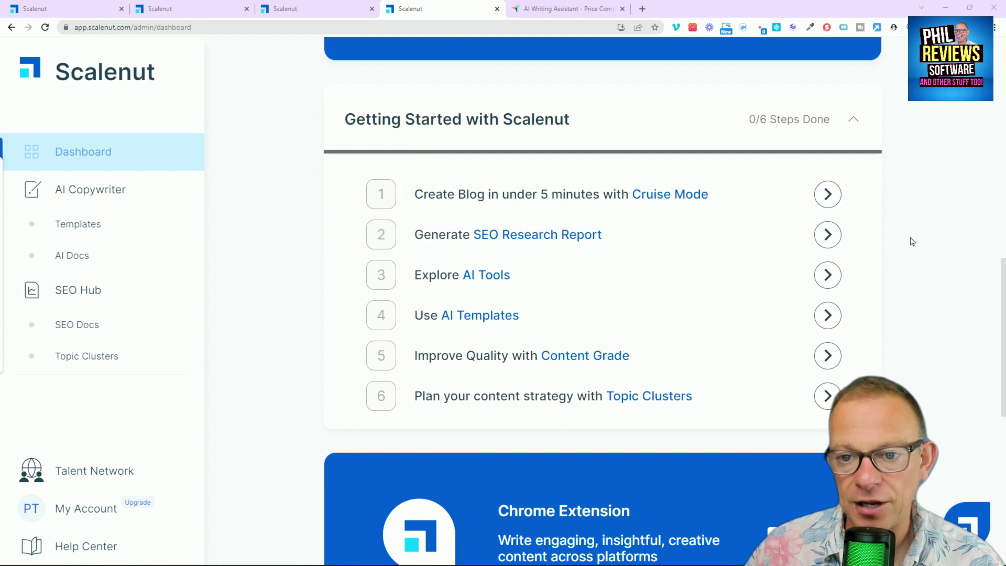
click(828, 195)
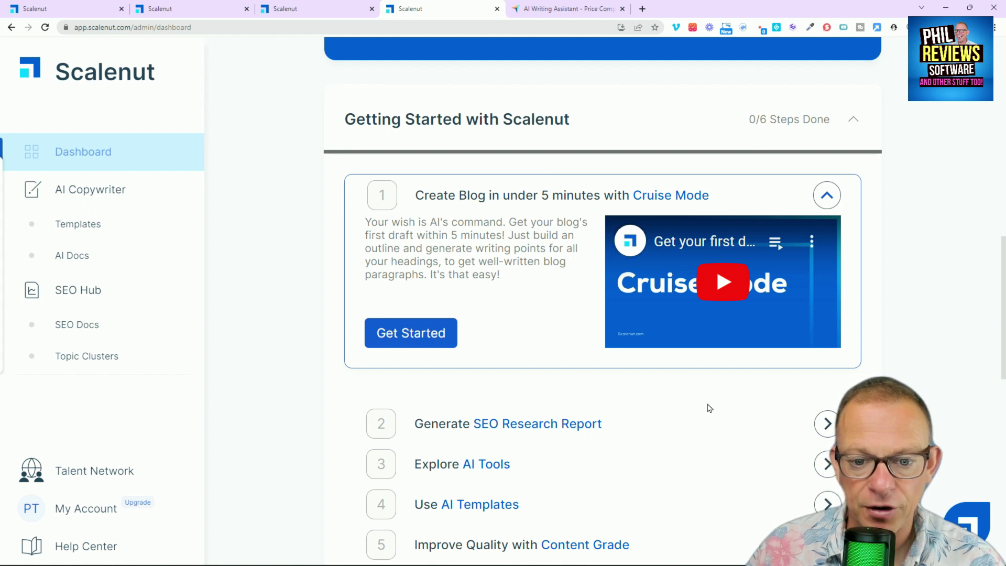
click(827, 424)
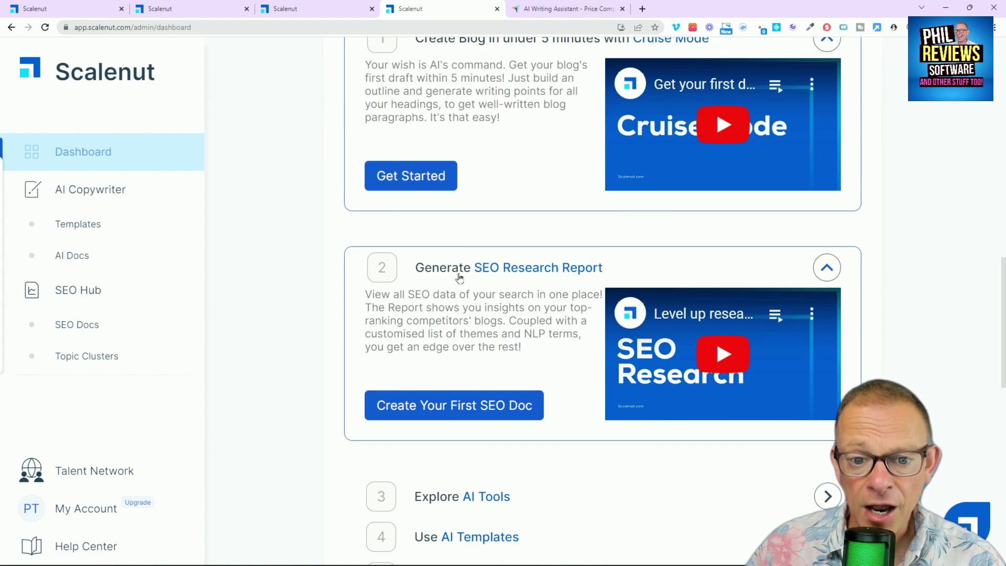
Expand the Explore AI Tools, Use AI Templates, Content Grade and Topic Clusters steps
scroll(678, 364, down, 2)
click(600, 401)
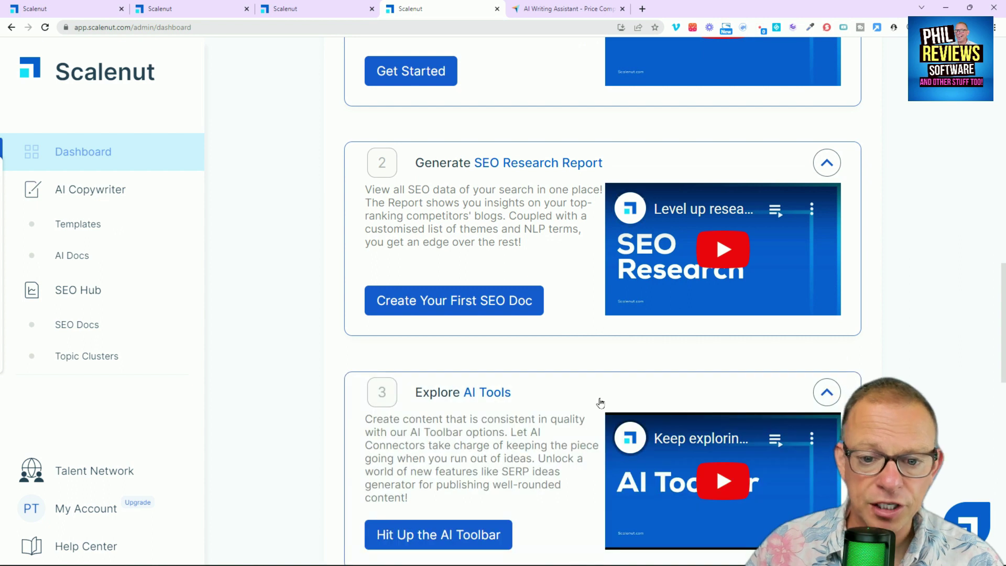
click(596, 373)
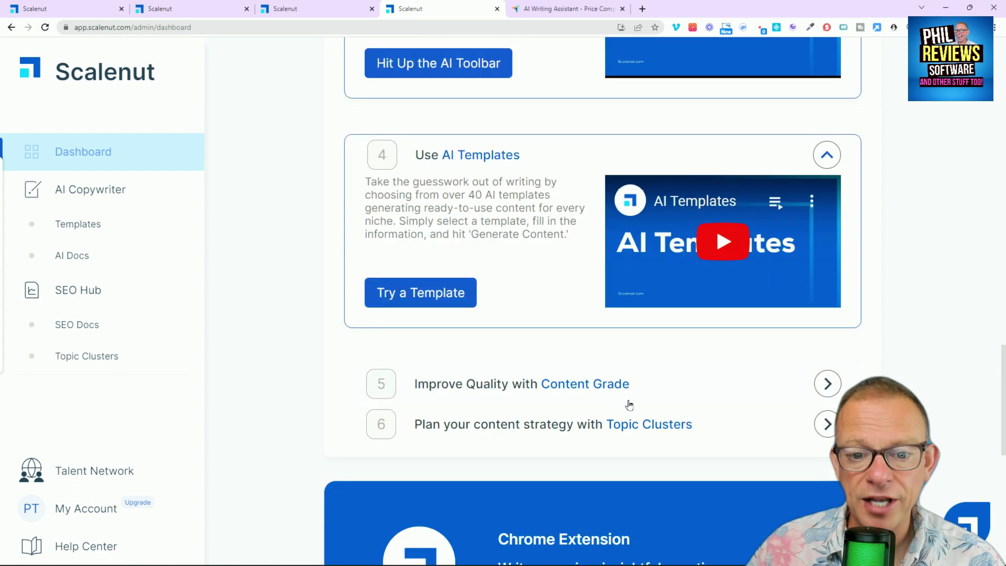
click(716, 383)
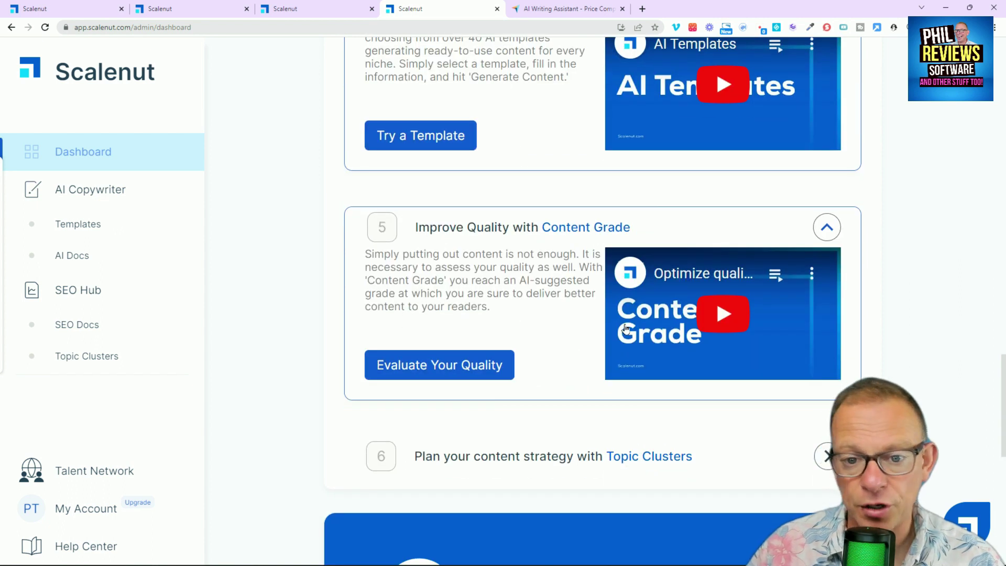
click(795, 462)
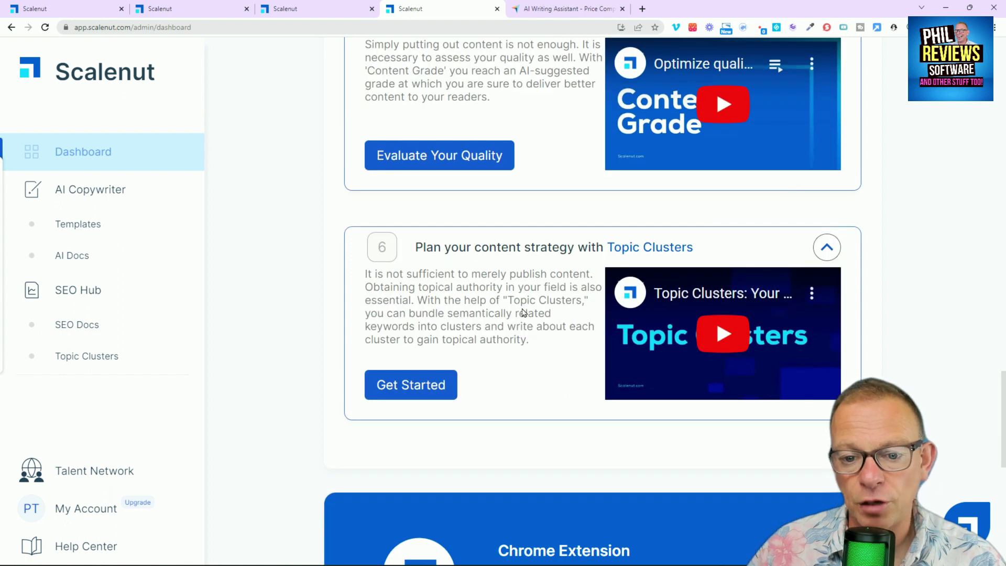
scroll(558, 310, up, 20)
scroll(755, 288, down, 3)
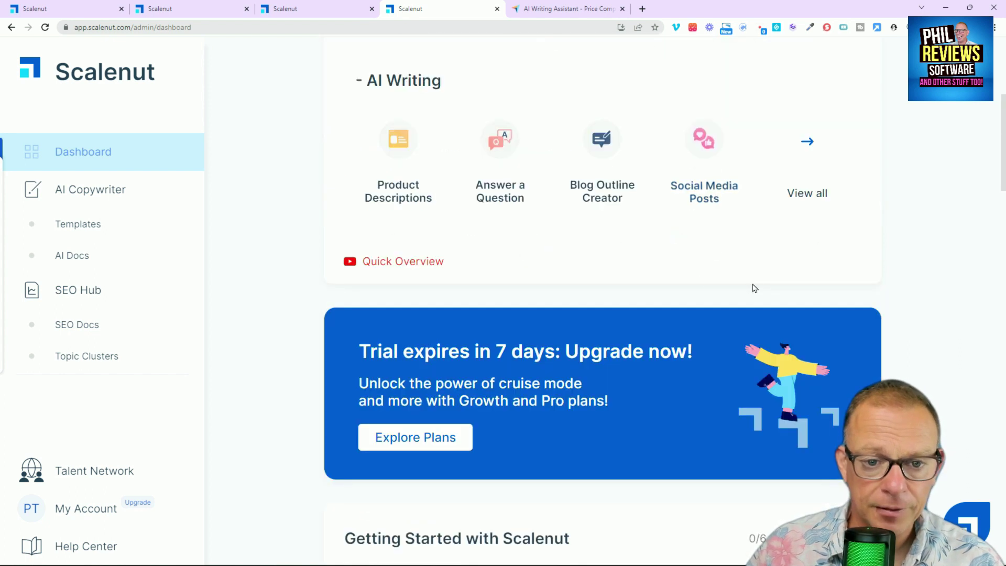
scroll(755, 289, down, 5)
scroll(714, 301, up, 10)
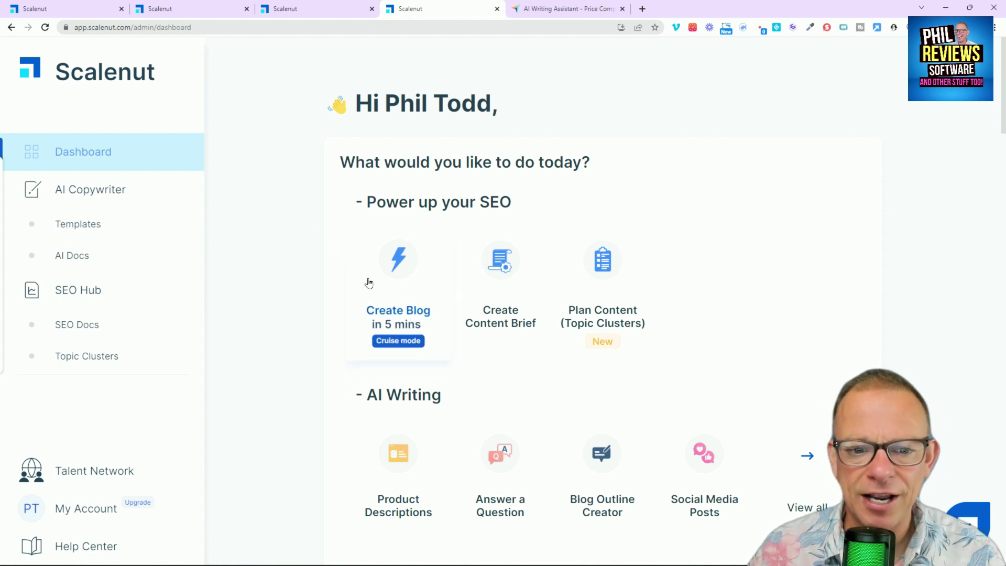
Start a Cruise Mode blog with primary keyword 'software reviewer' and location United Kingdom
click(397, 285)
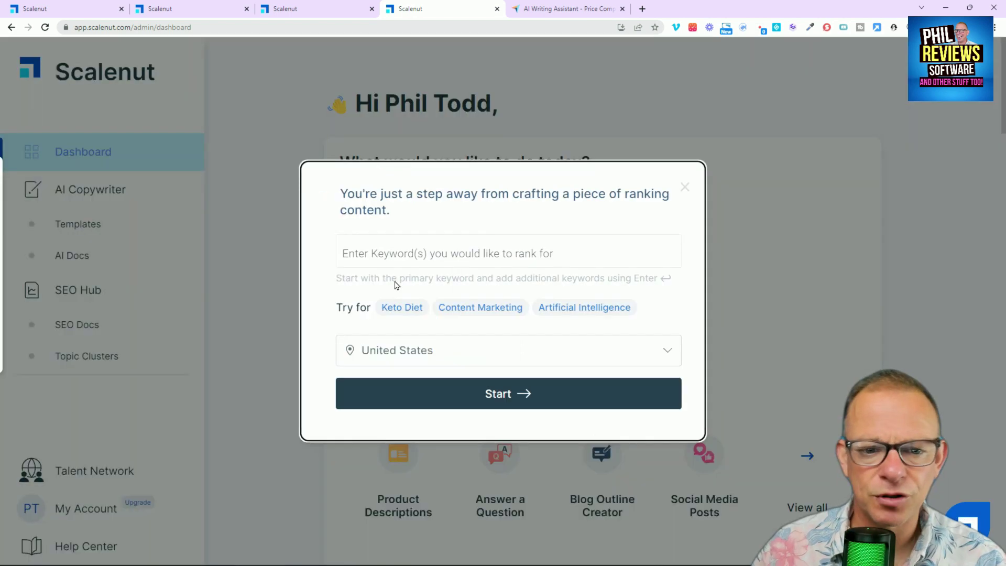
click(532, 245)
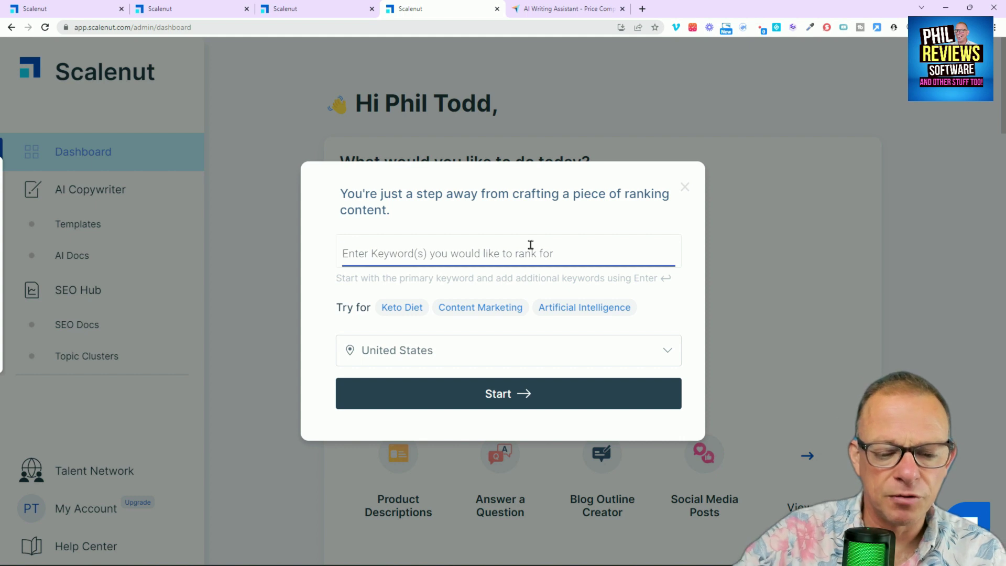
text(reviews software)
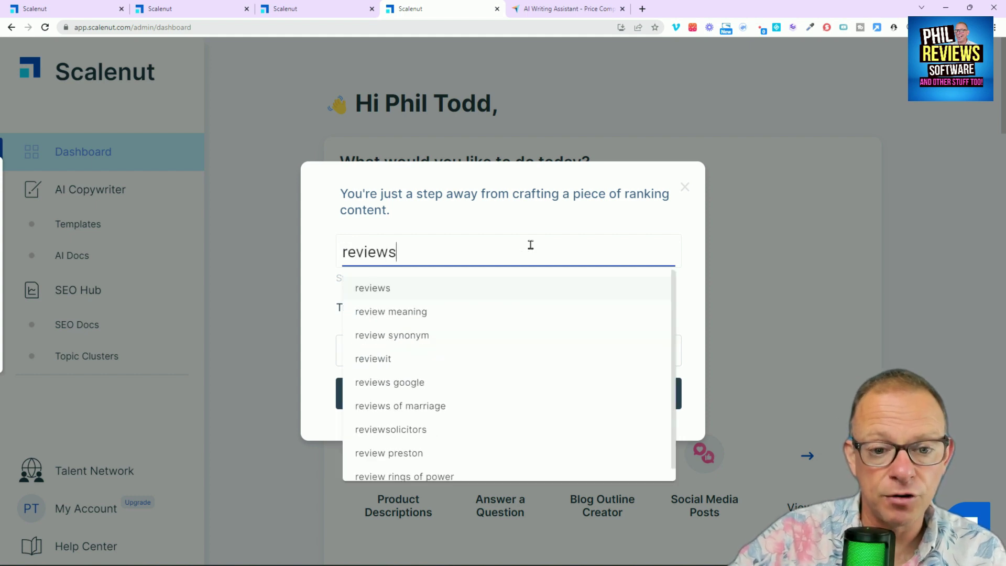
key(BackSpace)
key(BackSpace)
key(BackSpace)
key(BackSpace)
key(BackSpace)
key(BackSpace)
key(BackSpace)
key(BackSpace)
key(BackSpace)
key(BackSpace)
key(BackSpace)
key(BackSpace)
key(BackSpace)
key(BackSpace)
key(BackSpace)
key(BackSpace)
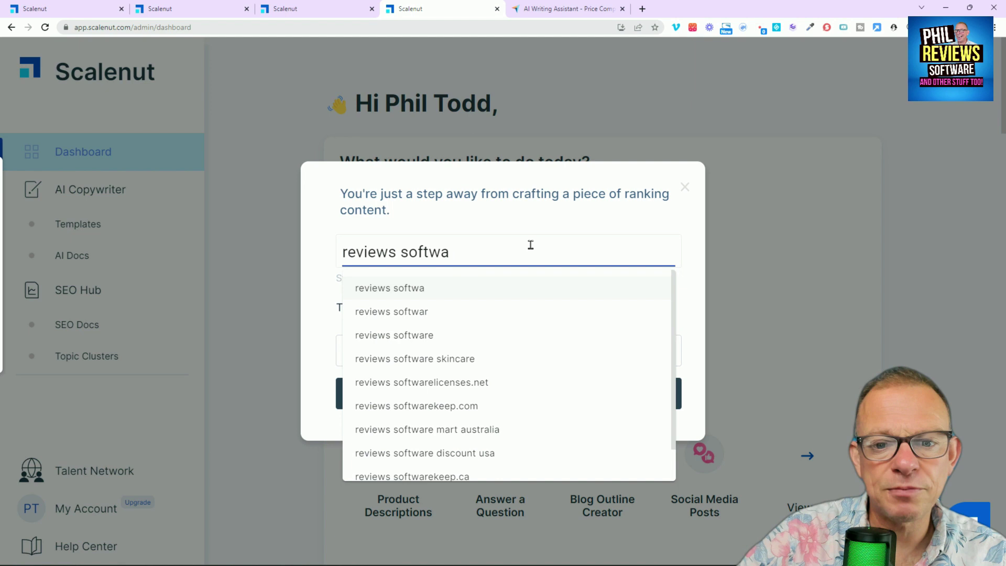
text(software reviewer)
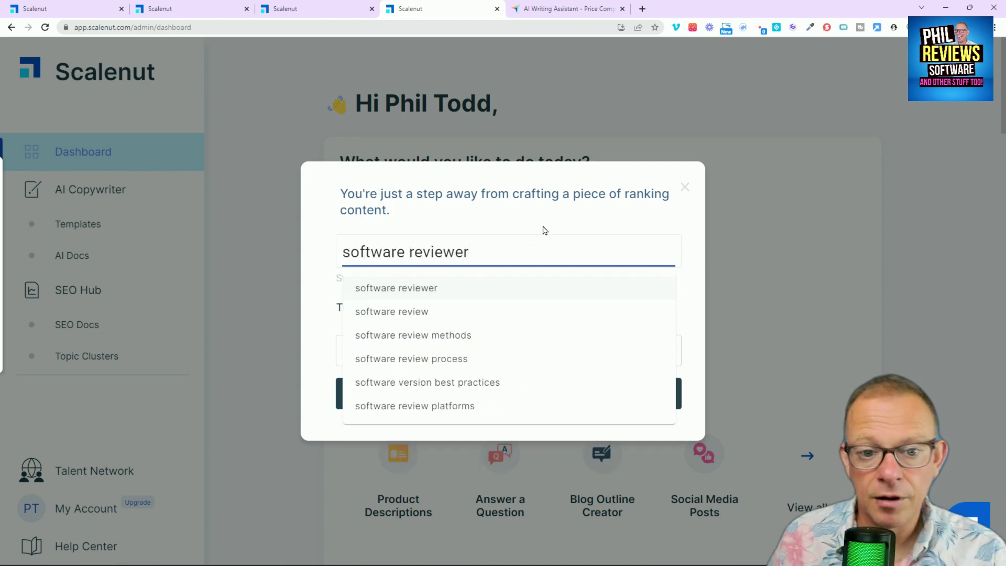
key(Return)
click(455, 353)
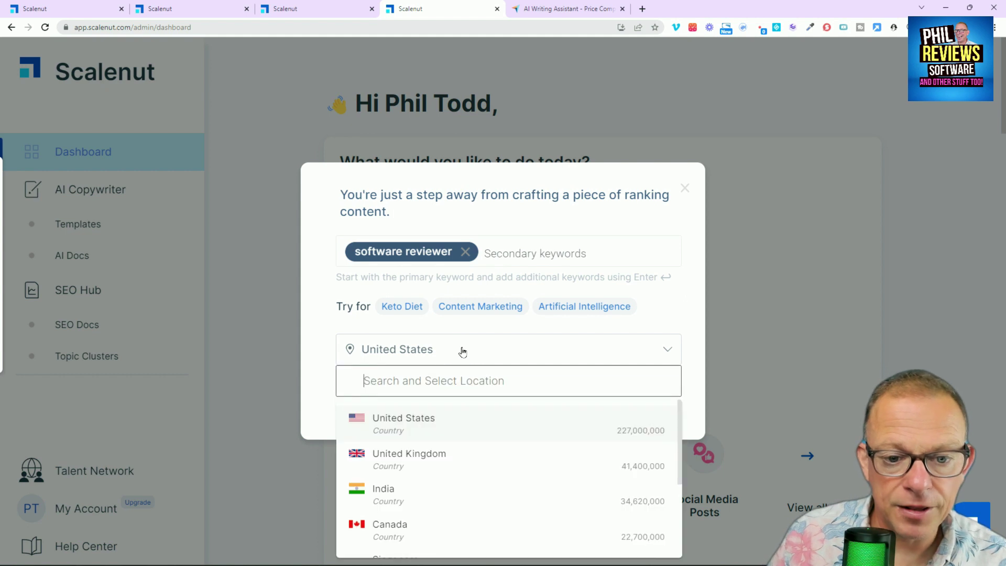
click(428, 454)
click(540, 407)
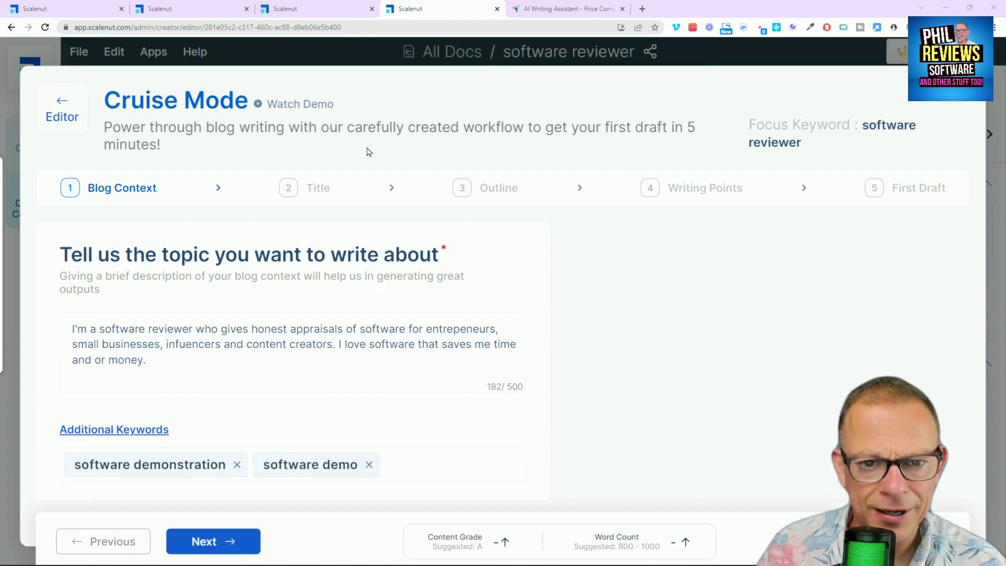
Fill in the blog context description for the software reviewer topic
click(328, 380)
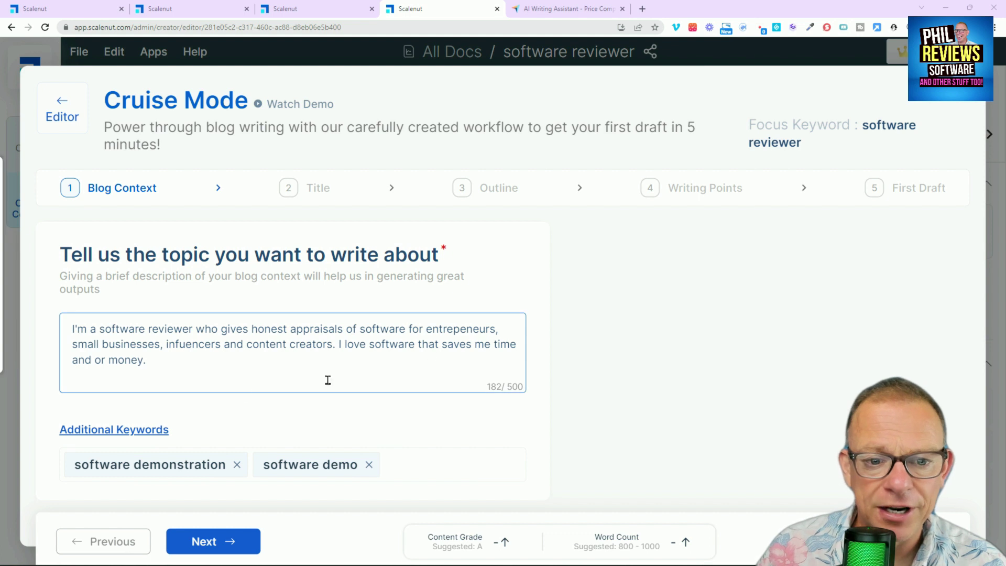
click(103, 288)
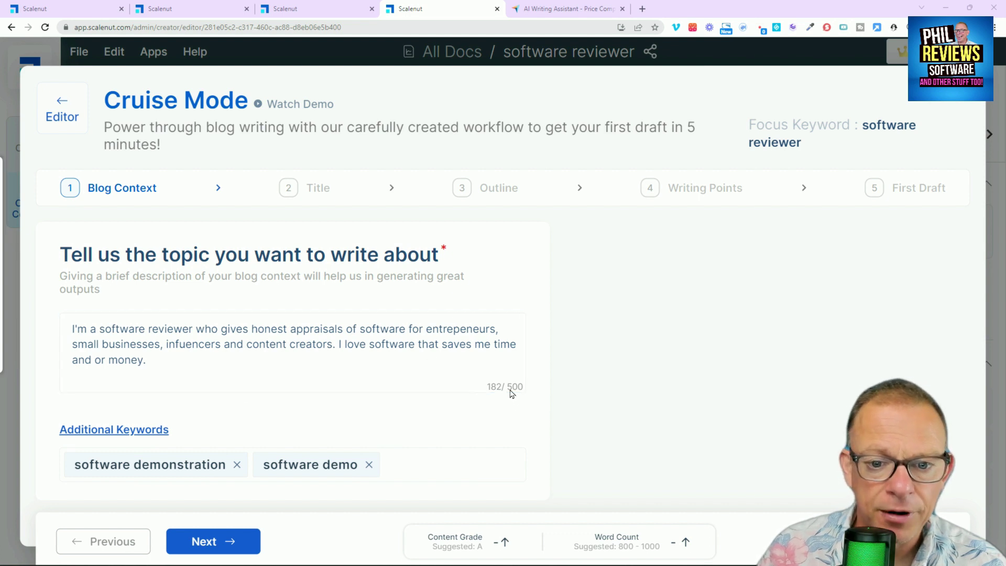
click(493, 372)
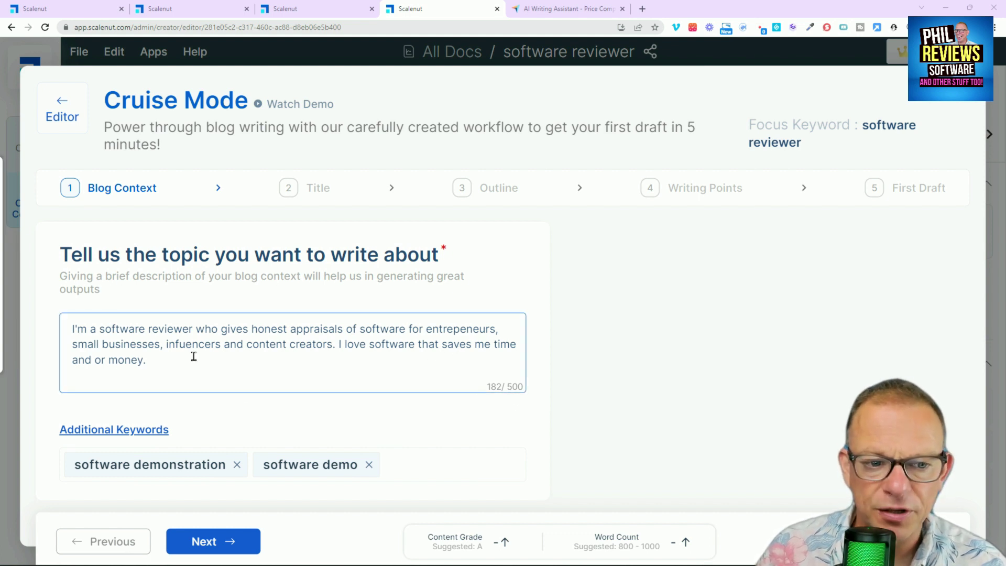
click(136, 287)
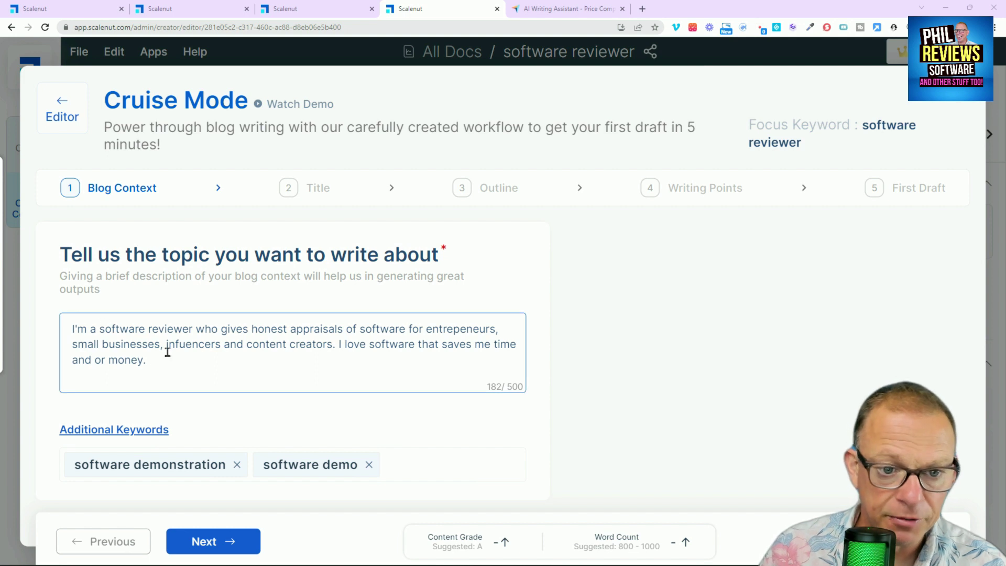
click(130, 327)
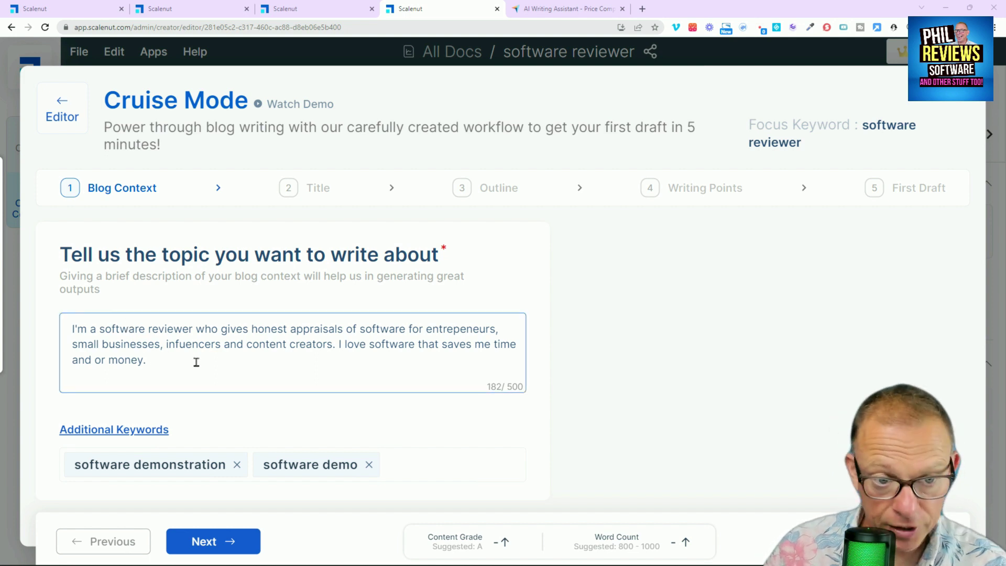
click(148, 237)
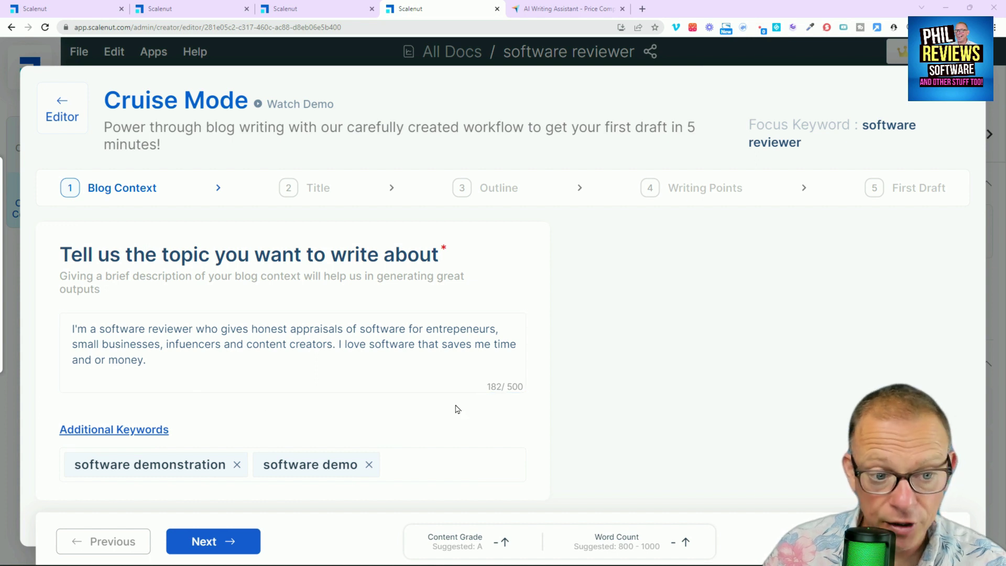
Add additional keywords 'software demonstration' and 'software demo'
click(189, 464)
click(199, 415)
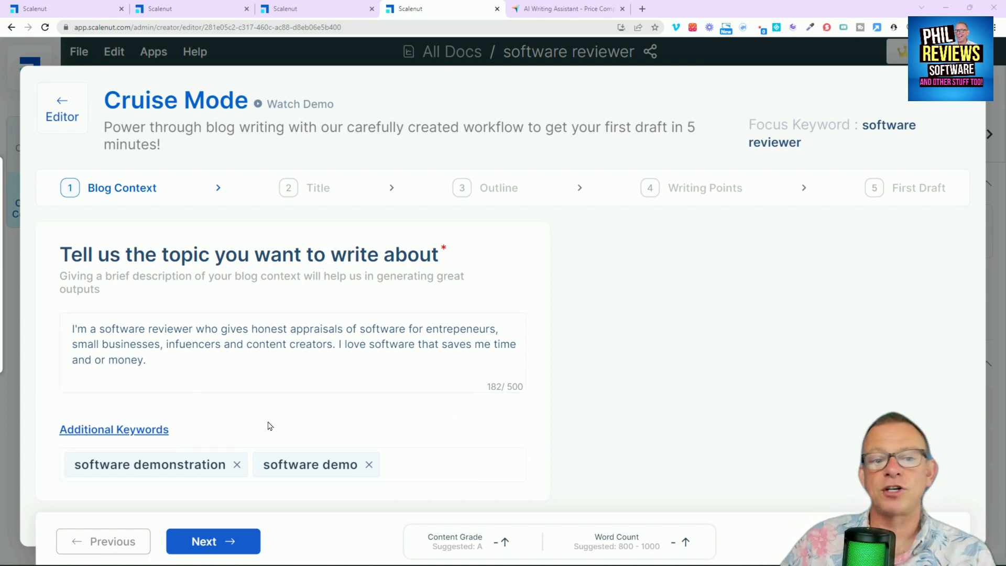
click(167, 460)
click(753, 320)
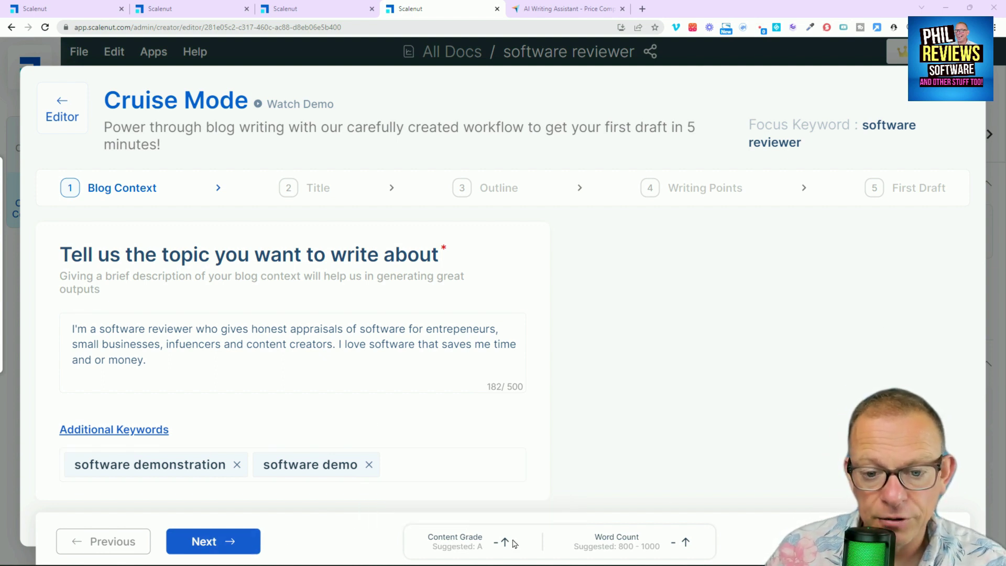
mouse_move(451, 540)
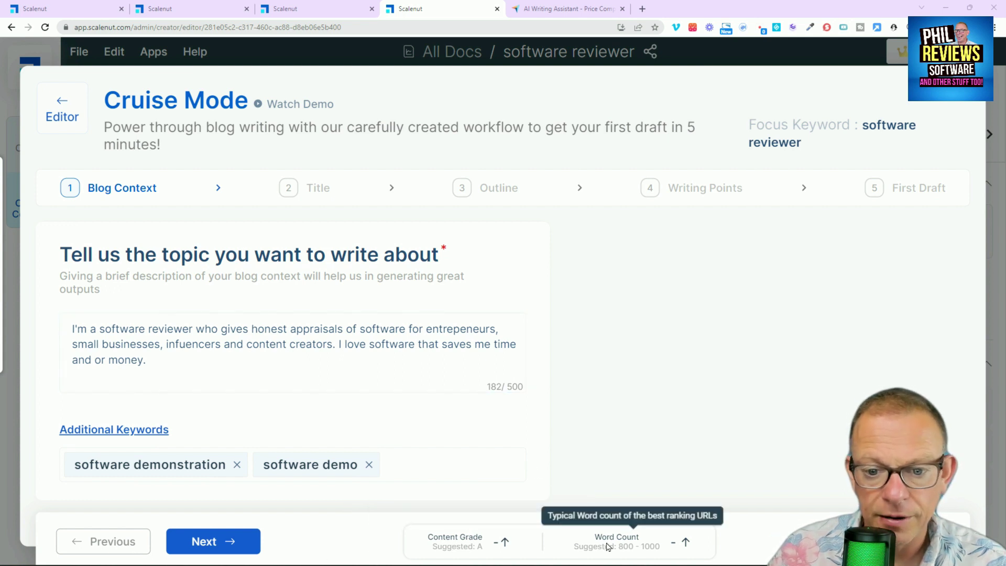
Move to title selection and compare AI-generated and top-ranked competitor titles
click(244, 548)
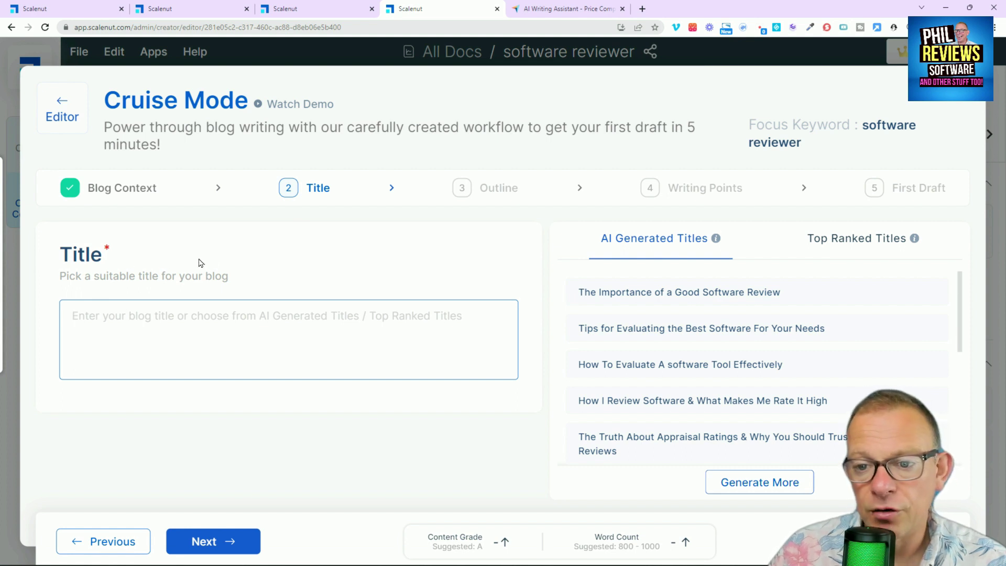
click(858, 238)
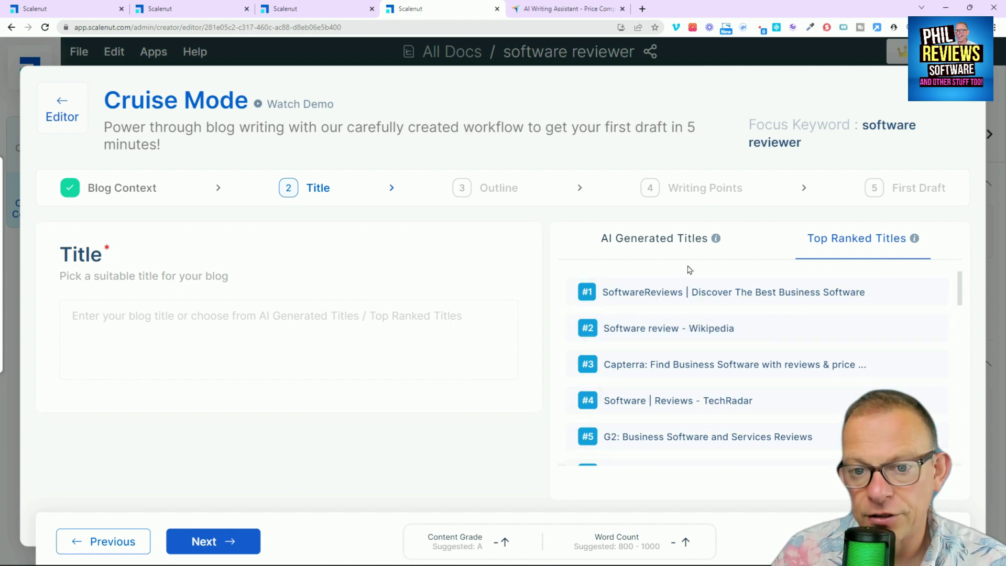
click(678, 239)
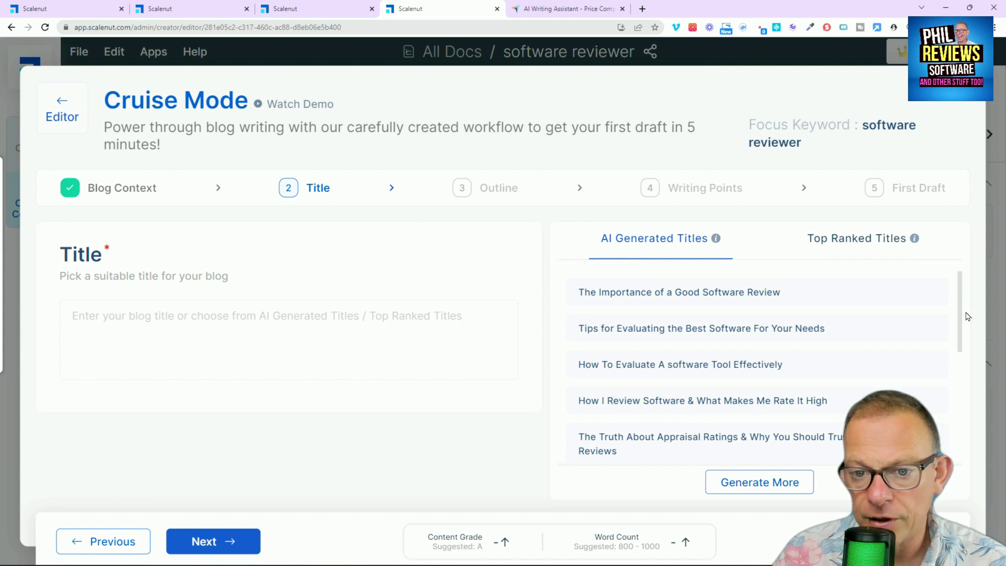
drag(959, 315, 961, 295)
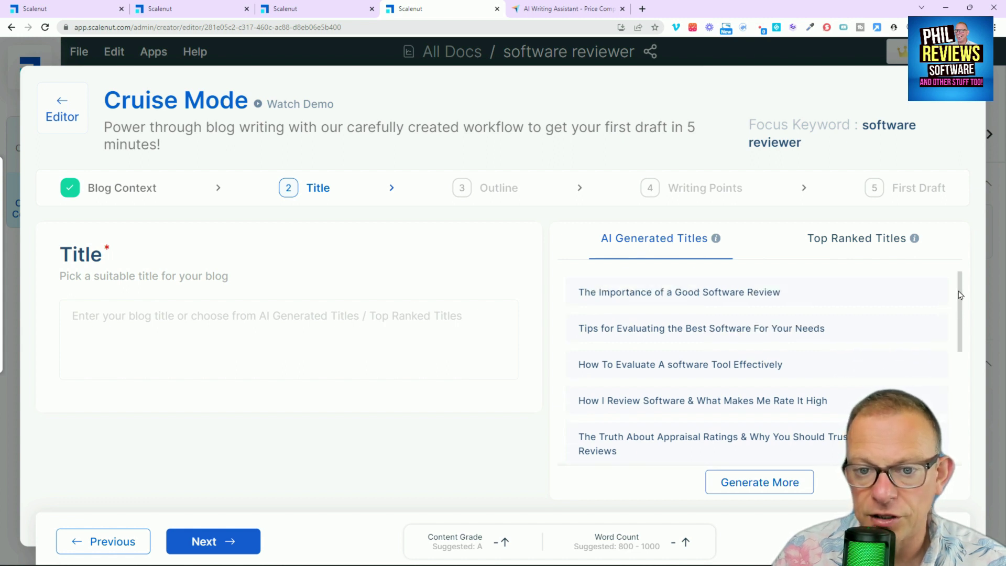
scroll(961, 295, down, 1)
Generate more titles and choose 'The Best Software To Save Your Time and Money as a Freelancer or Business Owner'
click(759, 482)
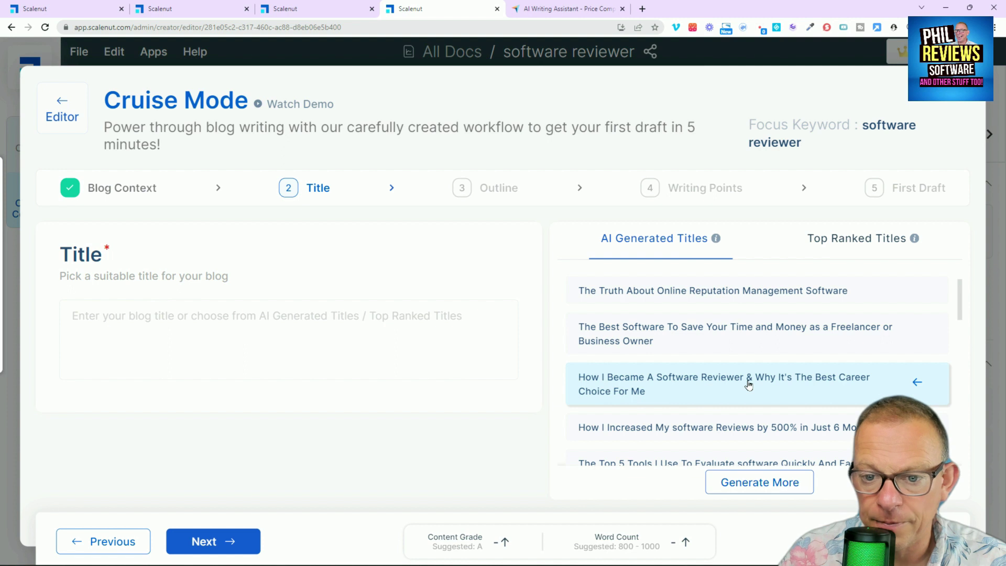
scroll(747, 386, up, 1)
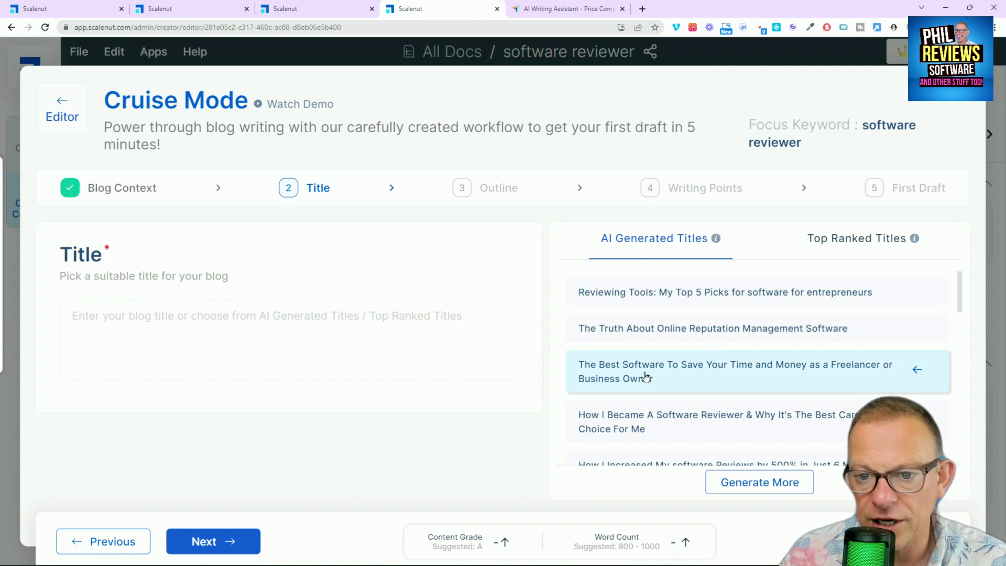
click(778, 372)
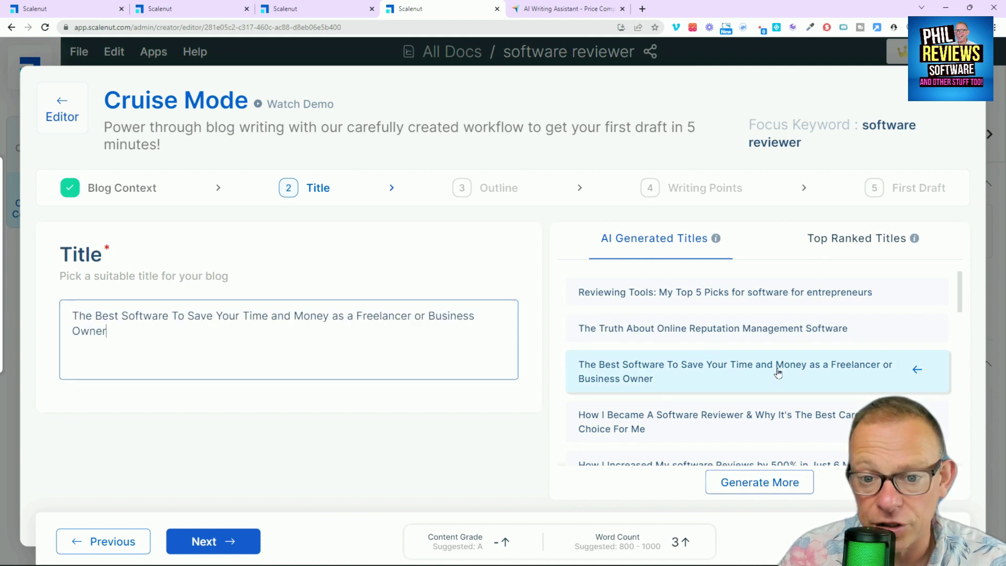
click(227, 541)
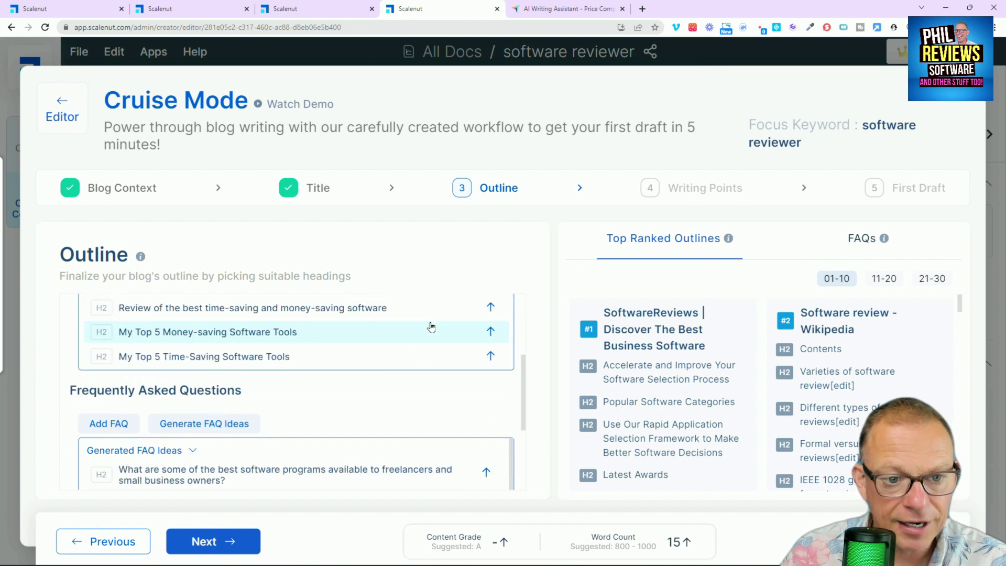
Add the time- and money-saving software review H2 from the generated ideas
scroll(468, 356, down, 1)
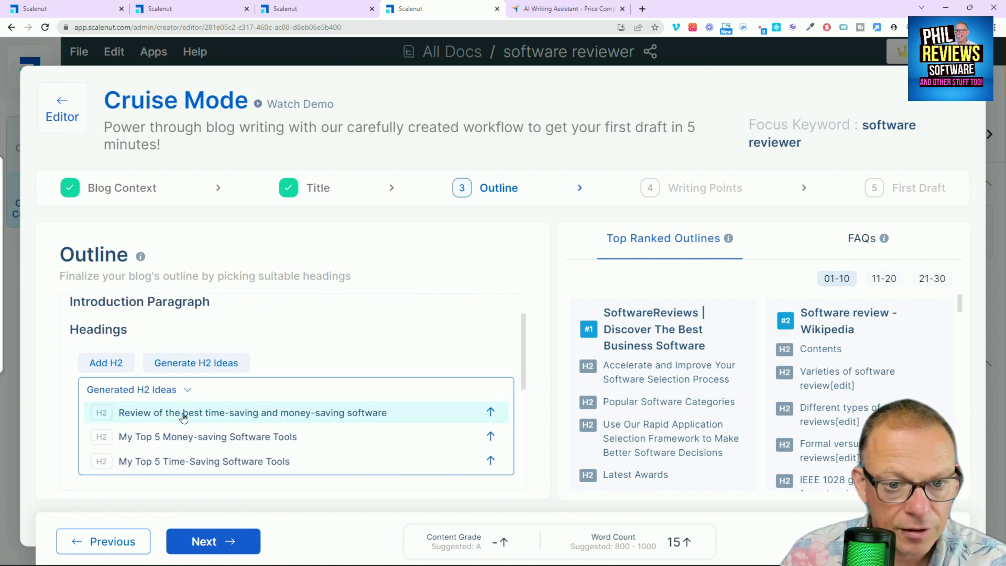
click(241, 416)
scroll(418, 366, down, 3)
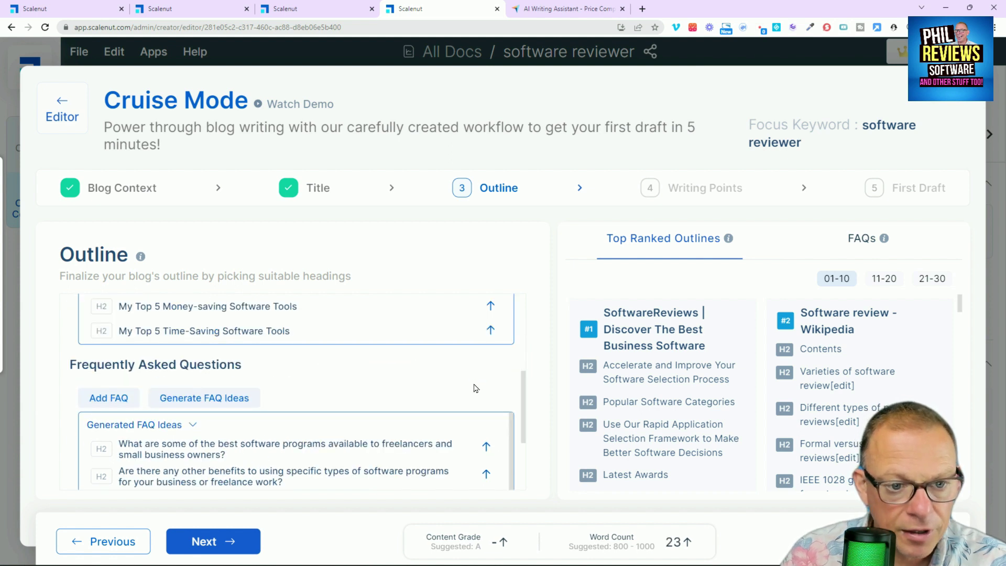
scroll(477, 389, up, 5)
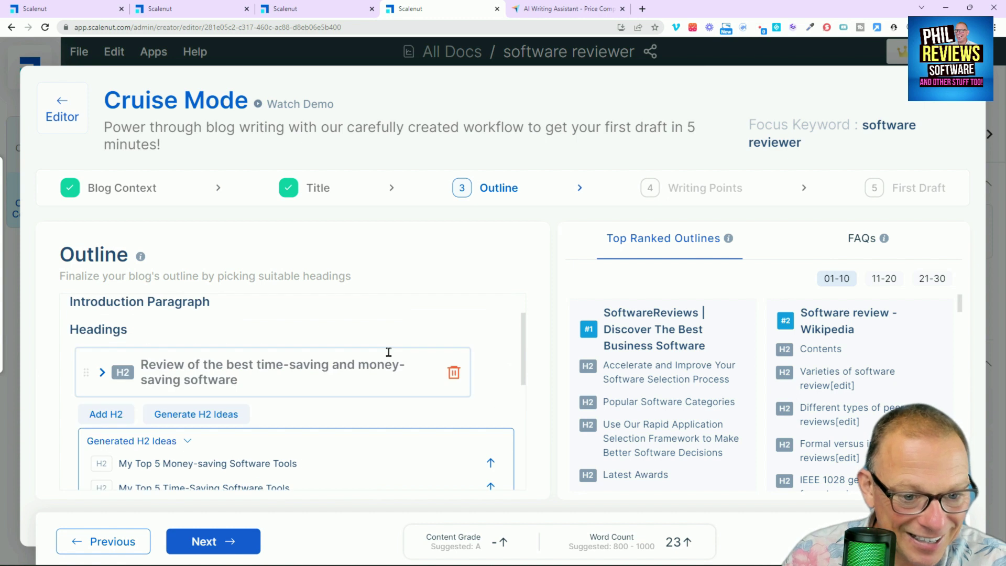
scroll(389, 352, down, 1)
scroll(401, 408, down, 1)
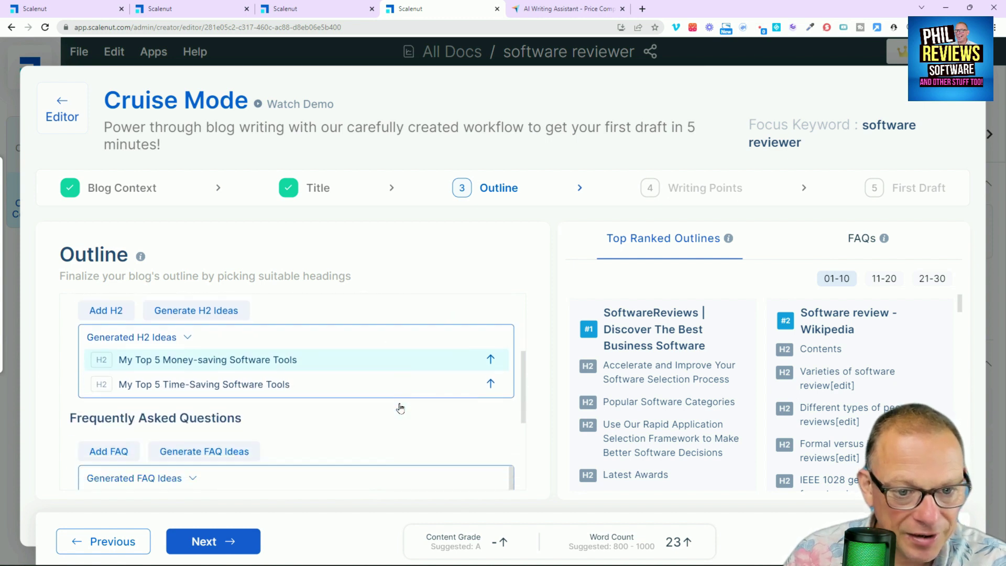
scroll(401, 408, down, 2)
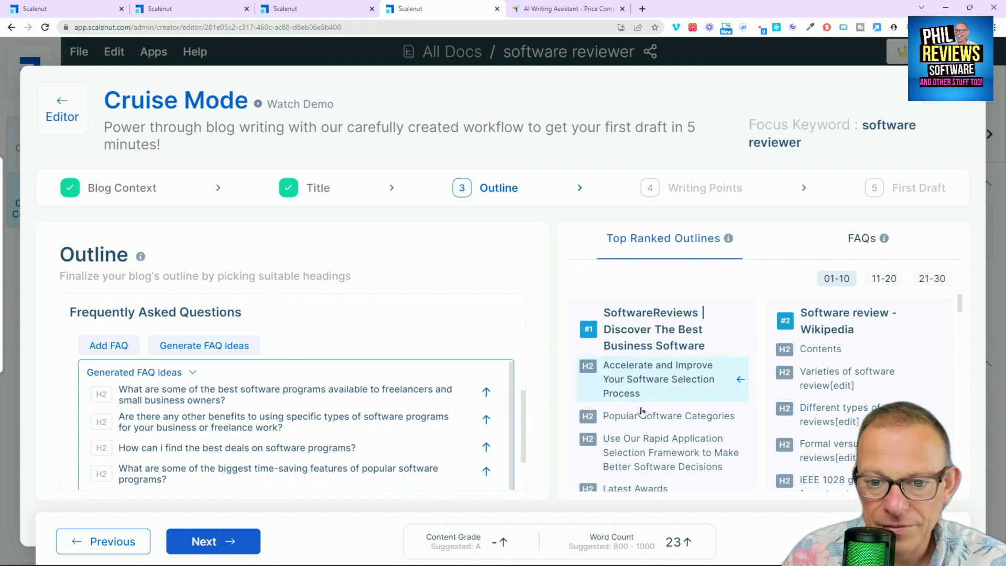
Add competitor H2s 'Accelerate and Improve Your Software Selection Process' and 'Popular Software Categories'
click(621, 373)
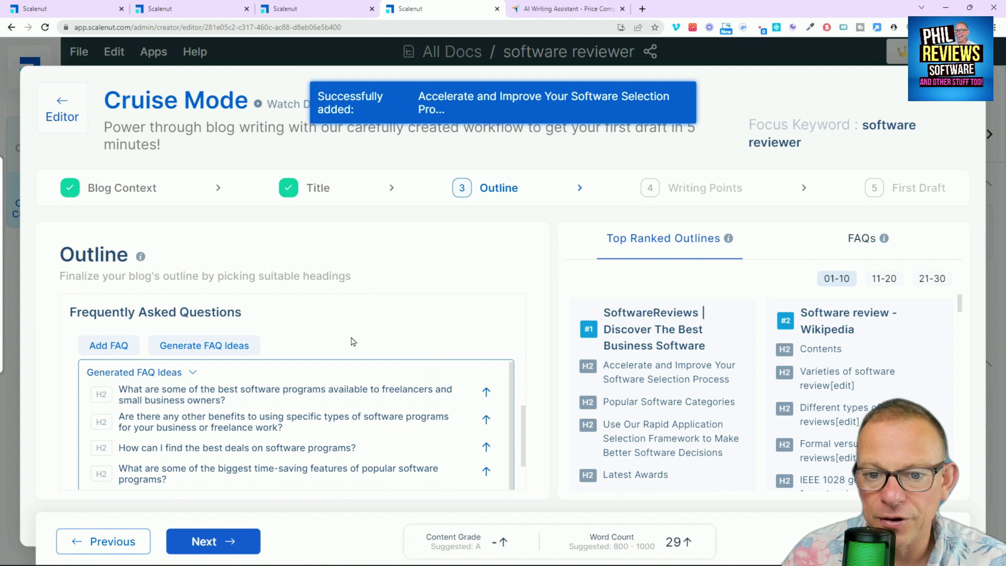
scroll(416, 329, up, 10)
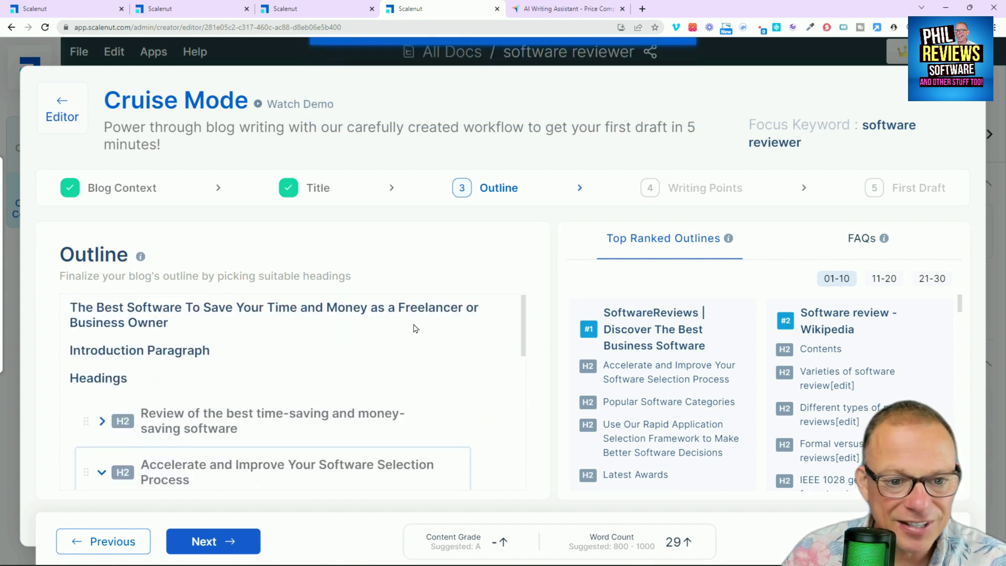
scroll(414, 325, down, 2)
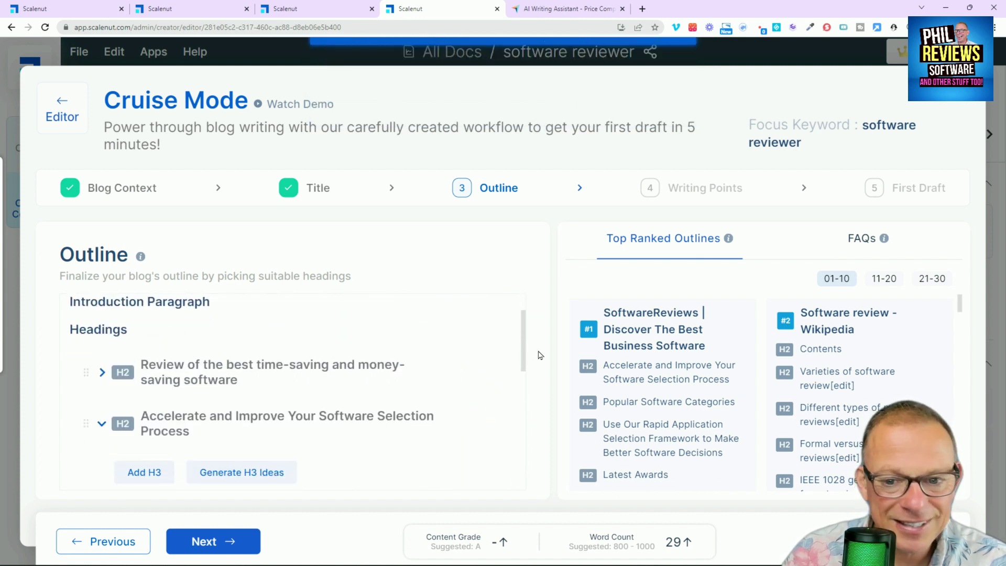
scroll(499, 331, down, 1)
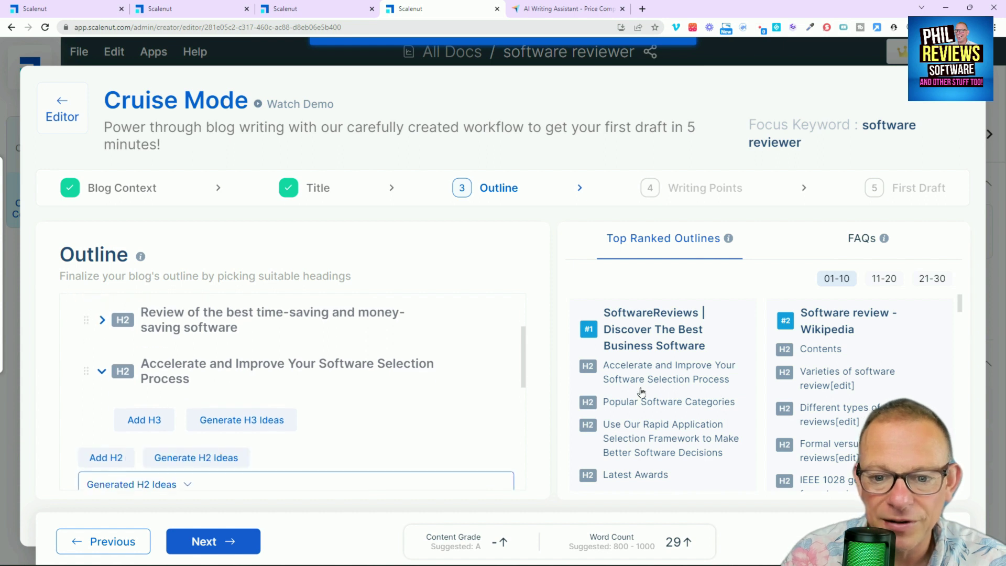
click(703, 411)
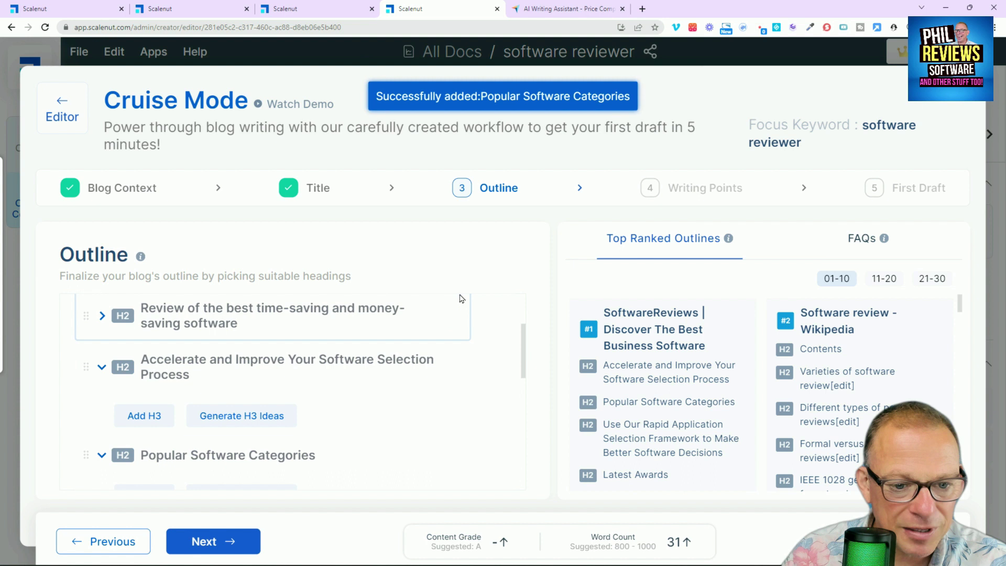
scroll(314, 400, down, 4)
scroll(415, 362, down, 3)
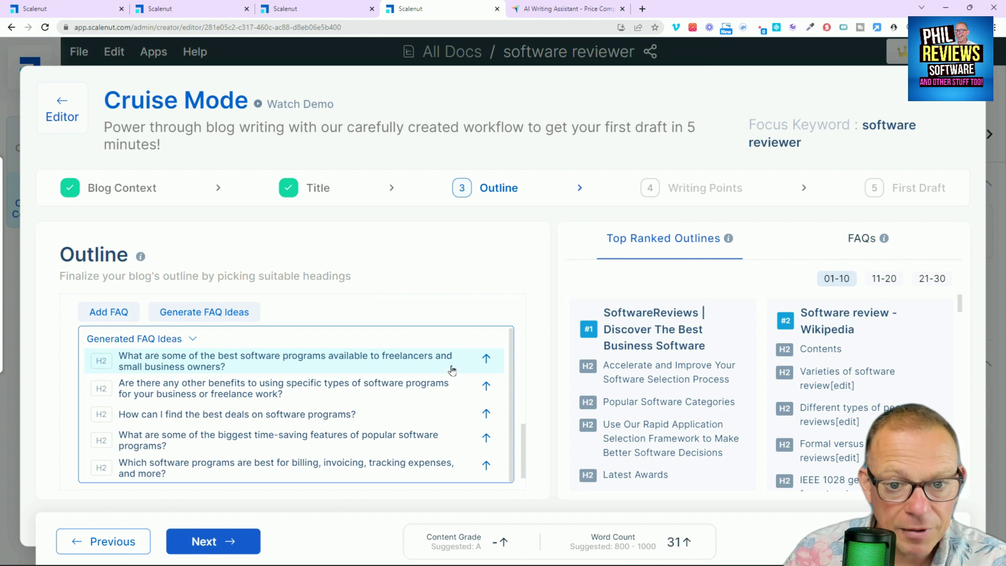
Add FAQs on best programs for freelancers, finding software deals, and billing and expense software
click(487, 358)
scroll(377, 373, down, 2)
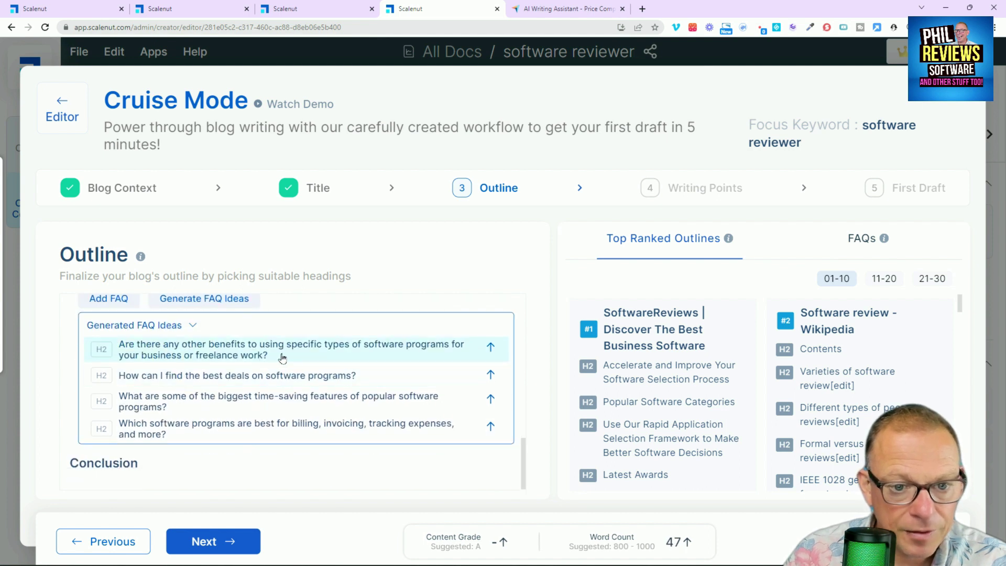
click(491, 374)
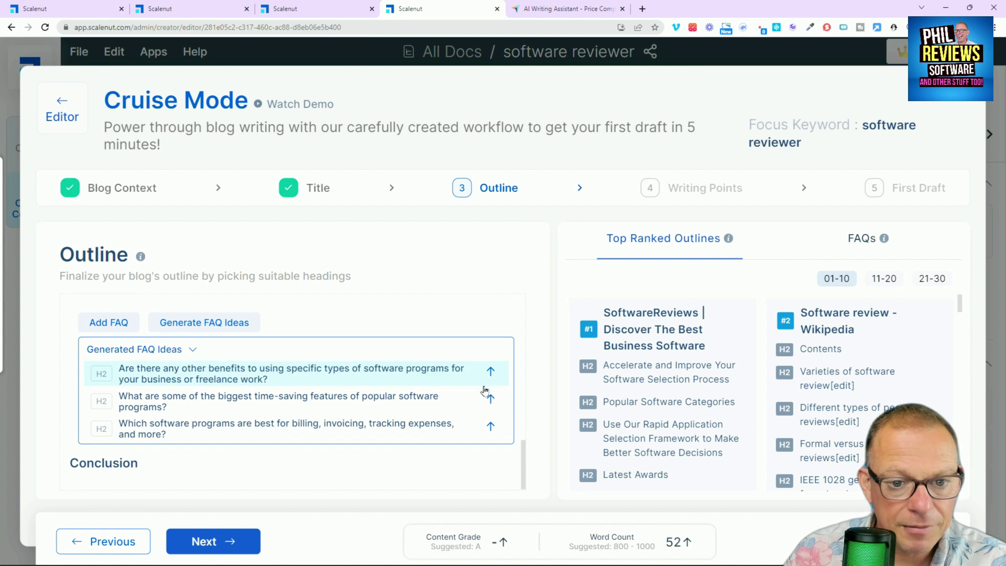
click(490, 427)
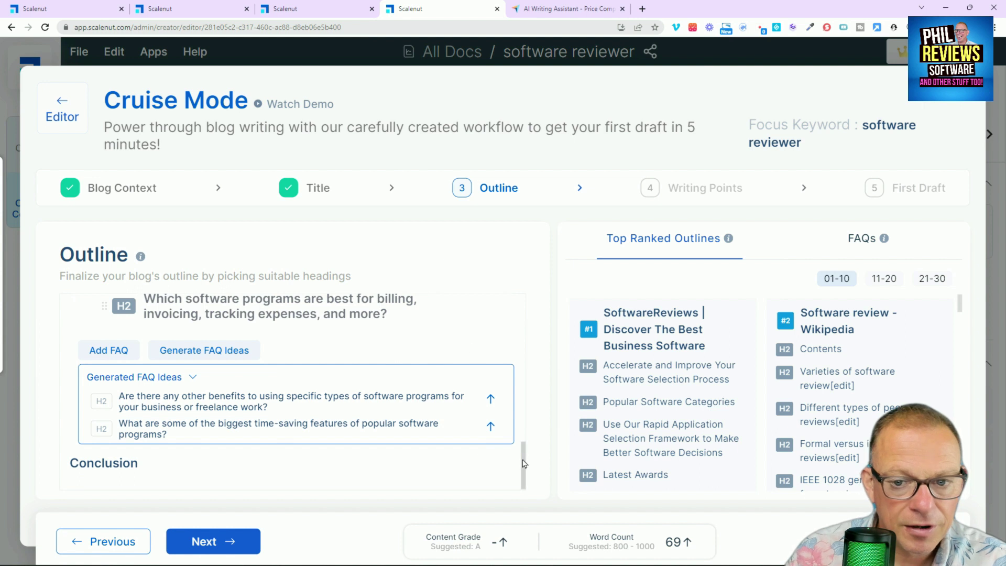
scroll(521, 412, up, 10)
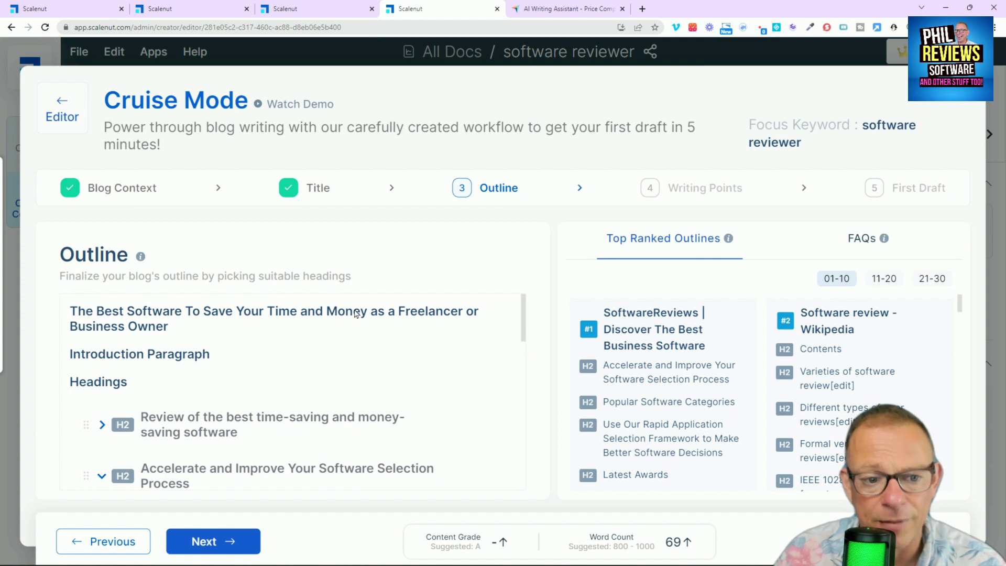
scroll(231, 430, down, 3)
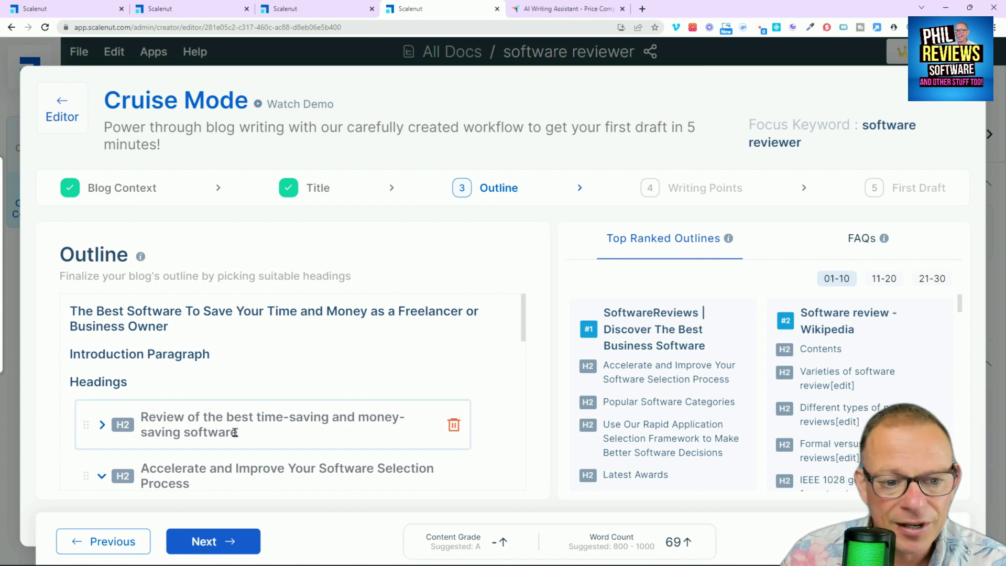
scroll(235, 422, up, 1)
scroll(235, 422, down, 5)
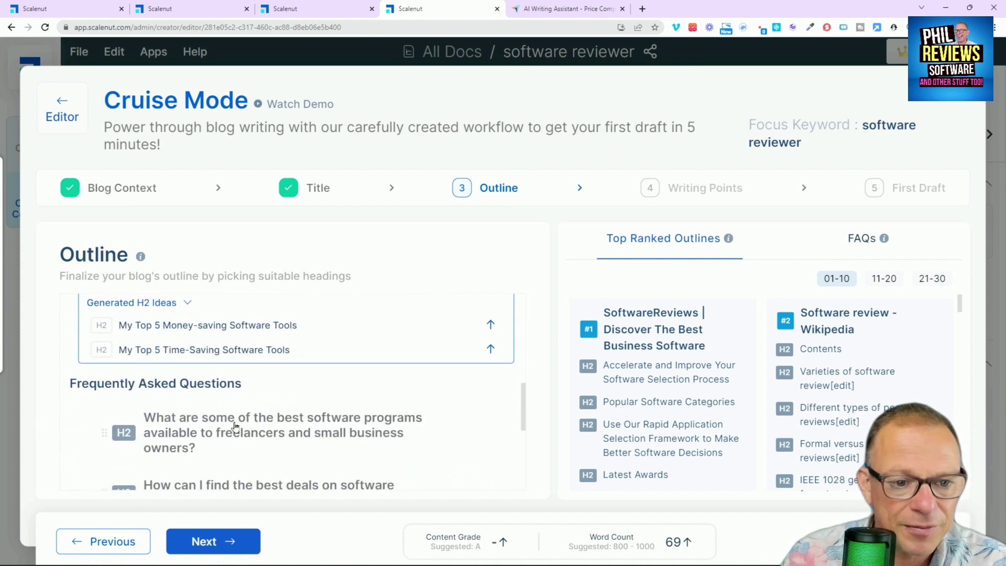
scroll(234, 421, down, 2)
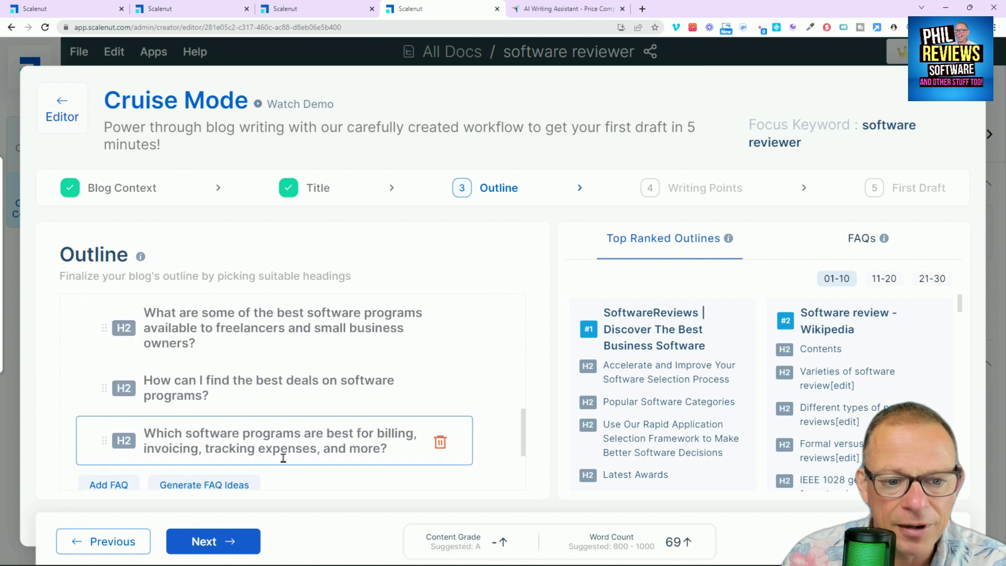
scroll(281, 461, down, 3)
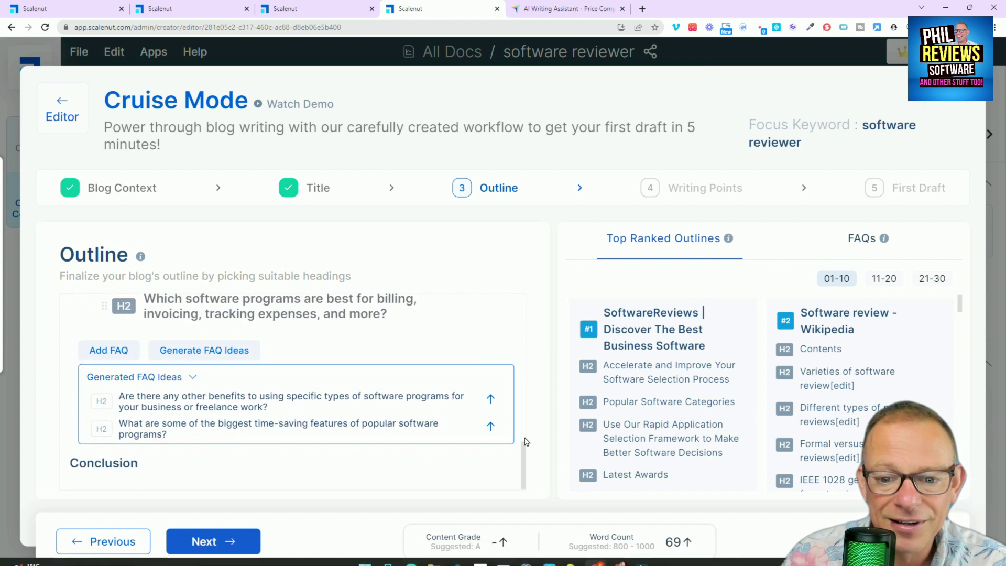
Advance to the writing points step and review the generated points
click(243, 543)
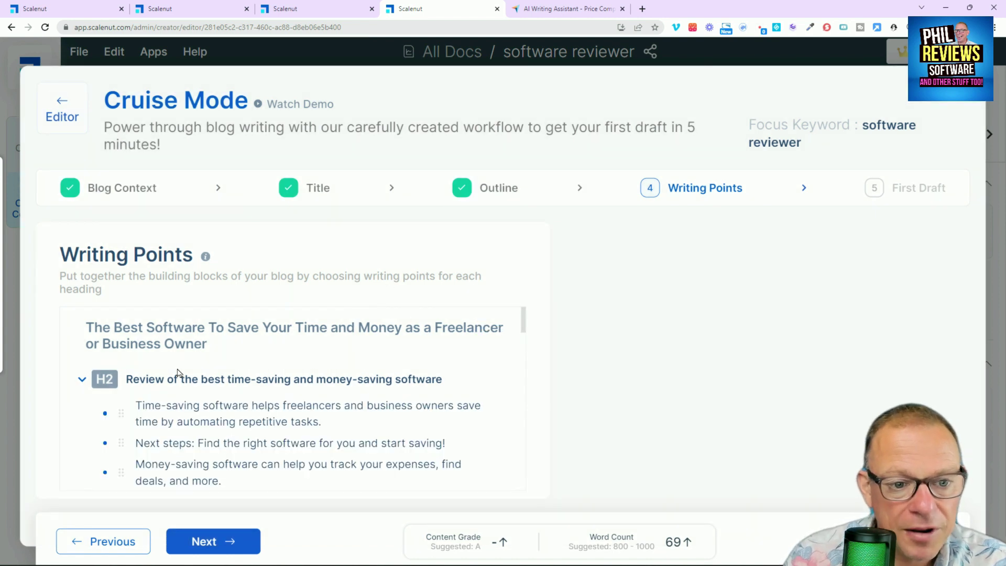
scroll(315, 323, down, 2)
scroll(269, 355, up, 2)
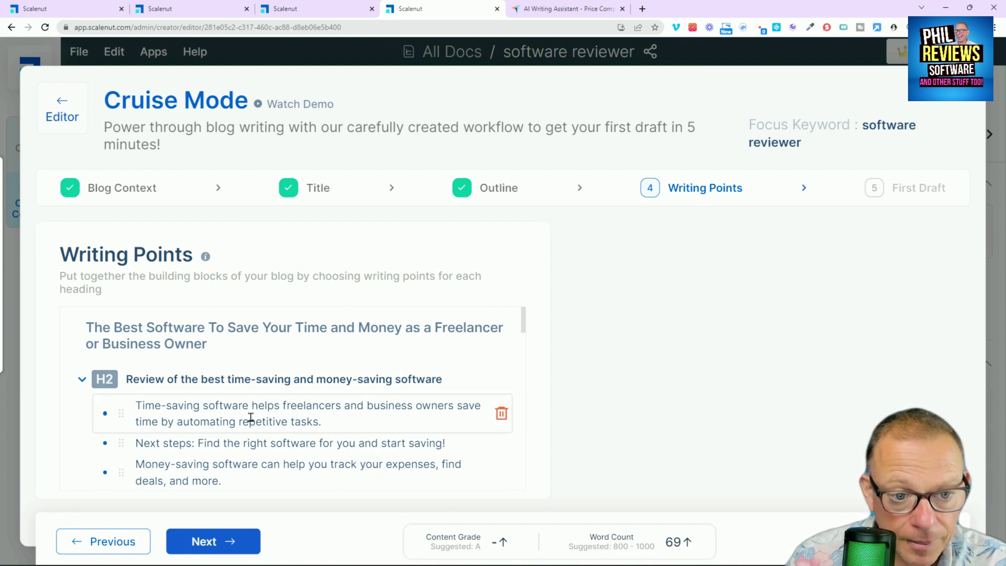
scroll(214, 414, down, 2)
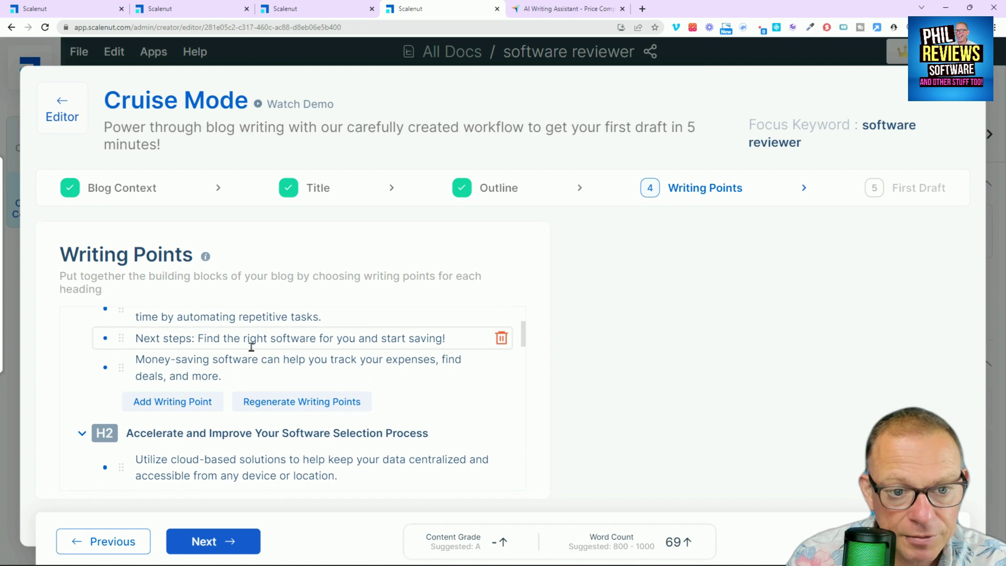
scroll(213, 440, down, 3)
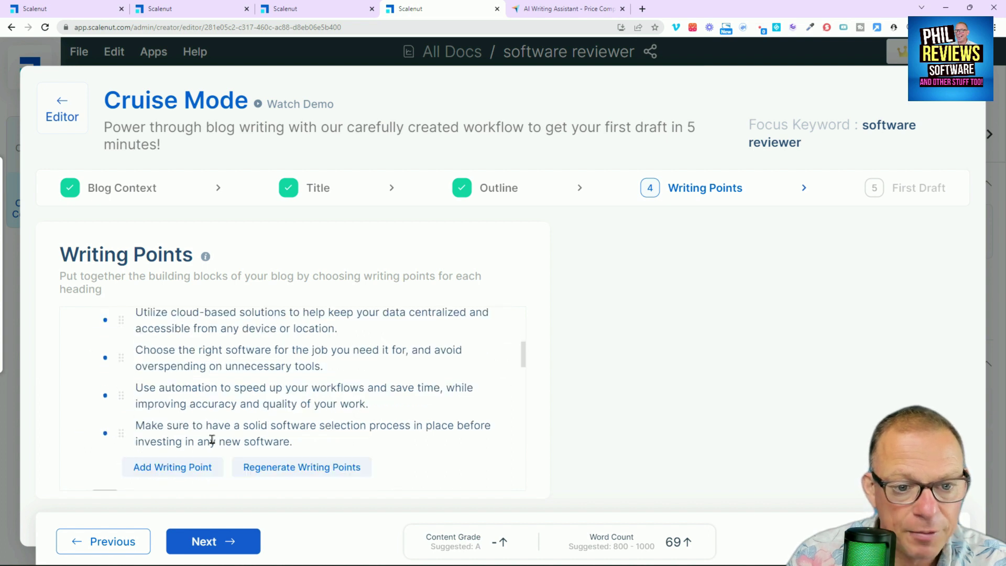
scroll(212, 436, up, 2)
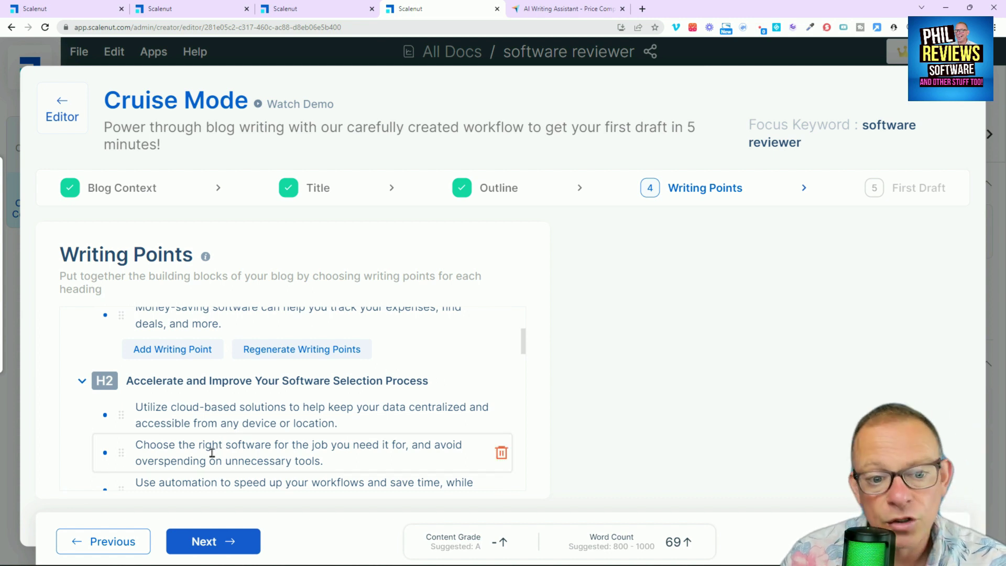
Delete the 'When it comes to time-saving software' point and generate the first draft
scroll(448, 449, down, 1)
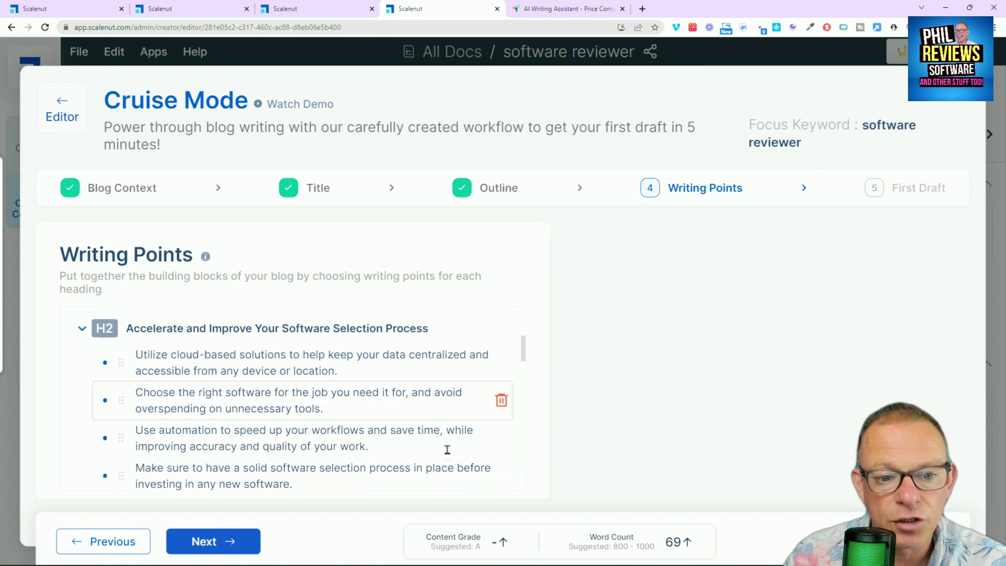
scroll(283, 446, down, 4)
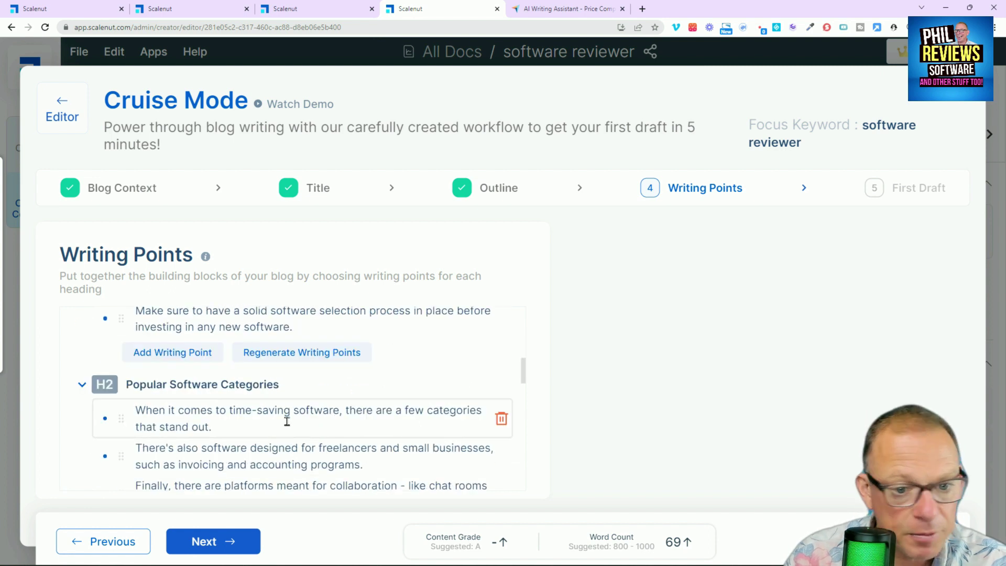
scroll(287, 403, down, 2)
scroll(246, 409, up, 1)
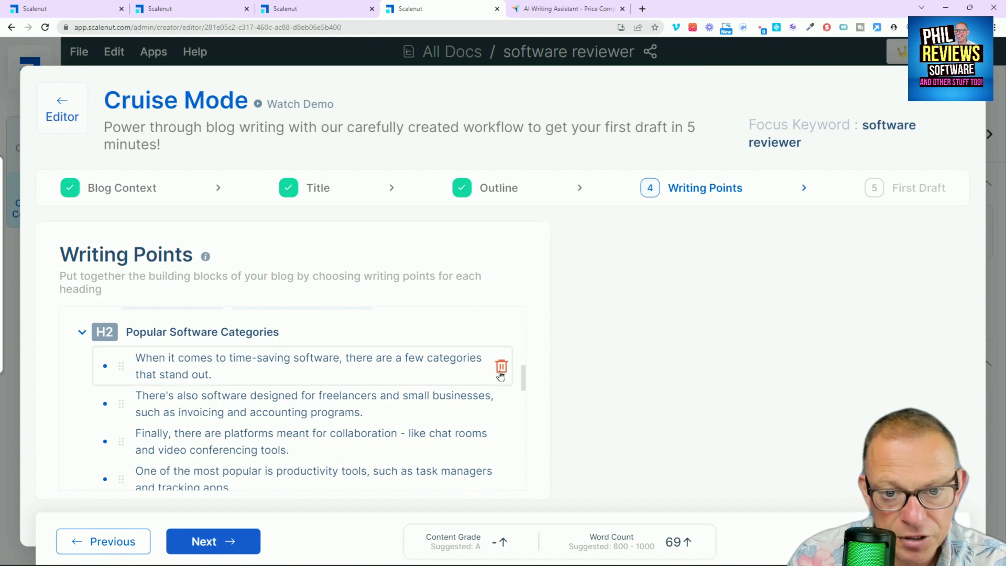
click(501, 373)
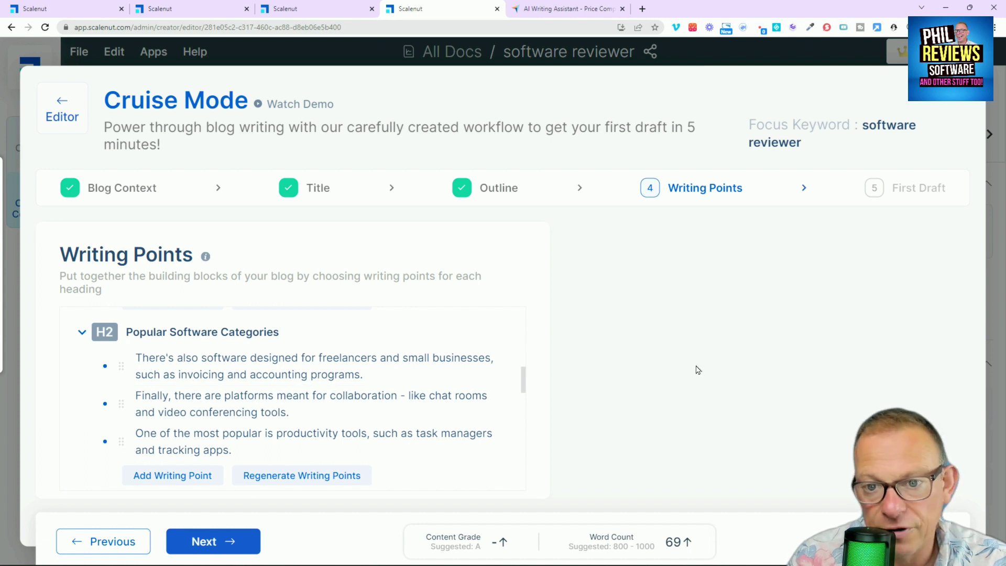
click(211, 542)
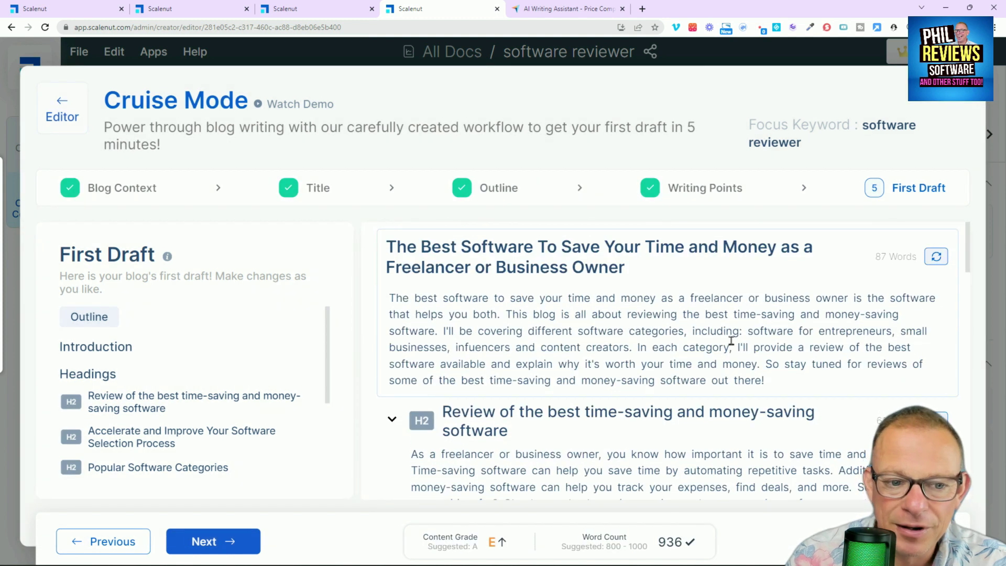
Review the 936-word first draft and continue to the Preview step
scroll(731, 341, down, 4)
scroll(730, 342, up, 4)
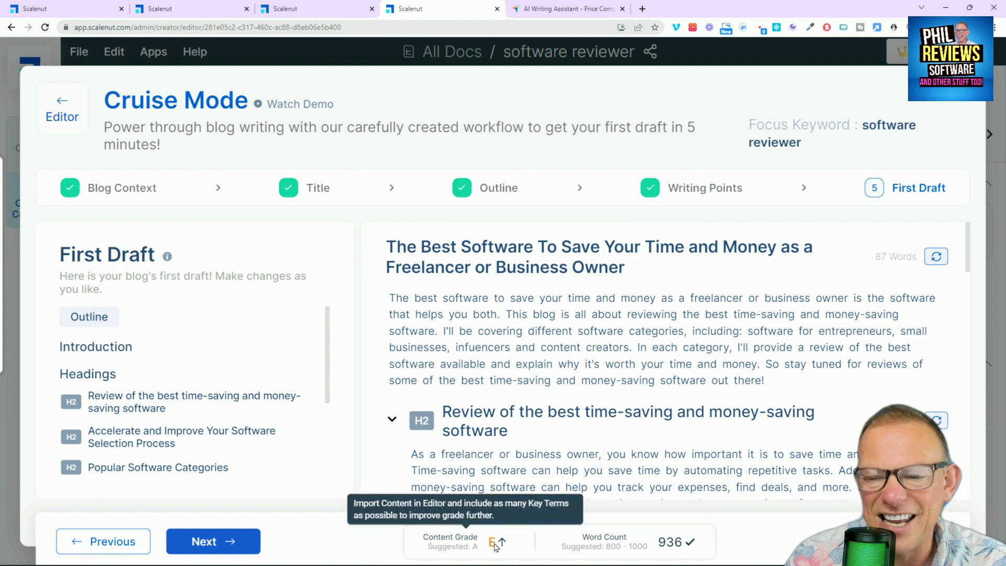
click(226, 549)
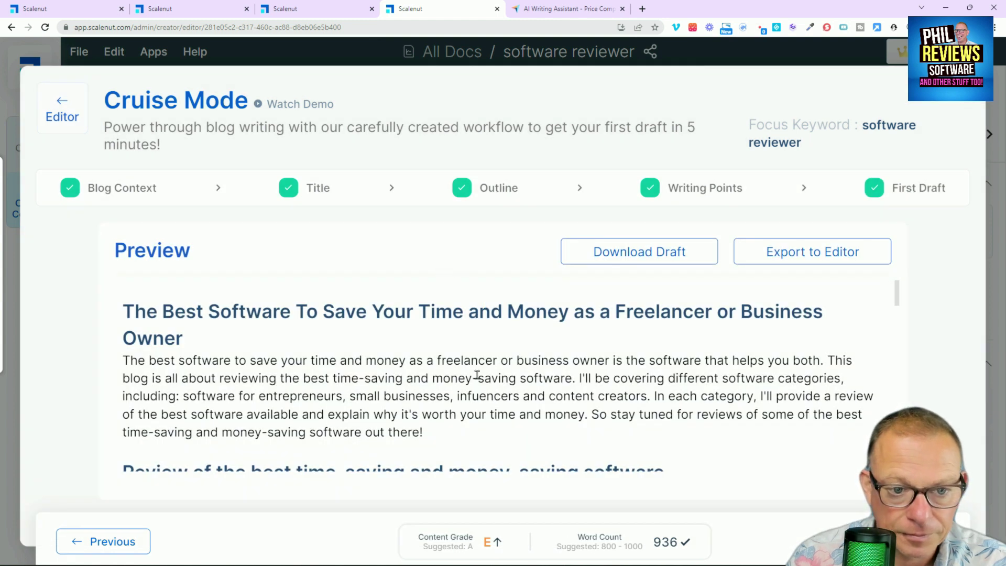
Look over the previewed draft and export it to the editor as the 'software reviewer' document
scroll(478, 375, down, 4)
scroll(478, 375, up, 5)
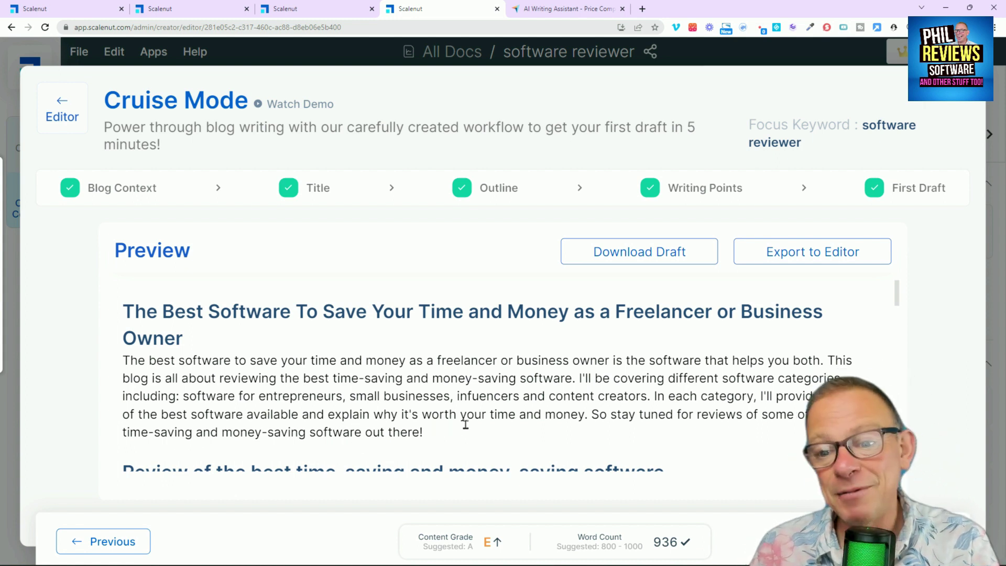
scroll(495, 414, down, 2)
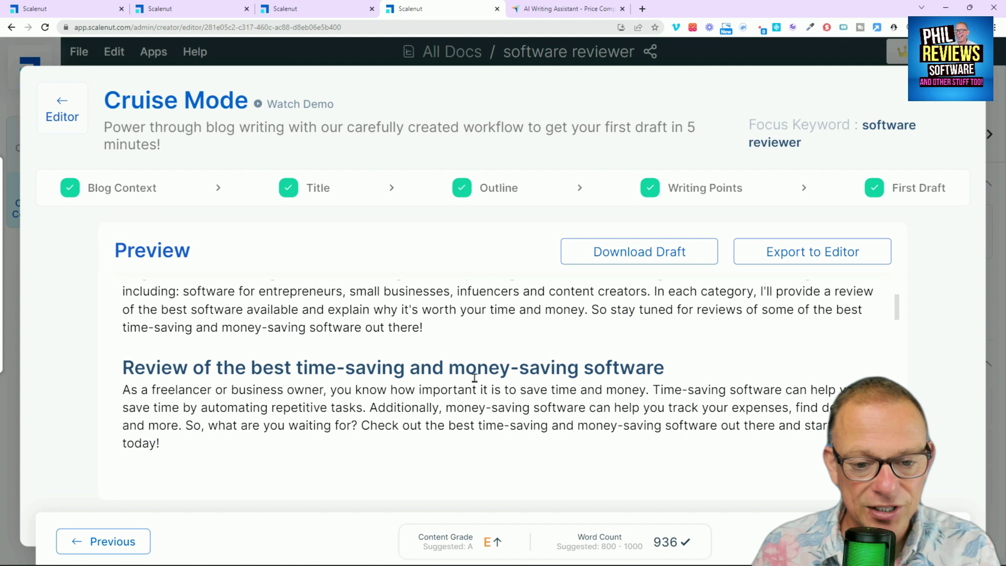
scroll(407, 346, down, 2)
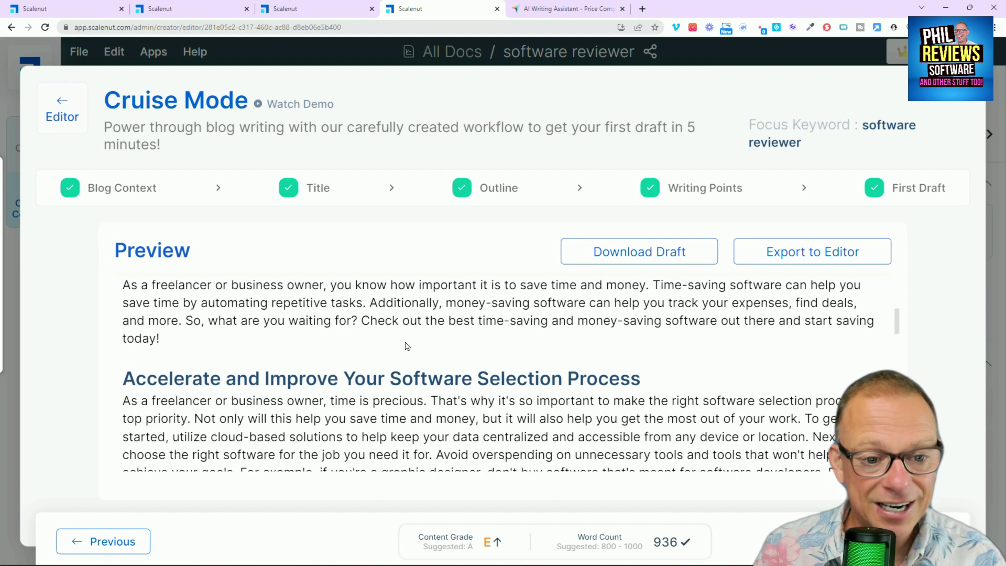
scroll(406, 344, up, 2)
scroll(414, 351, up, 2)
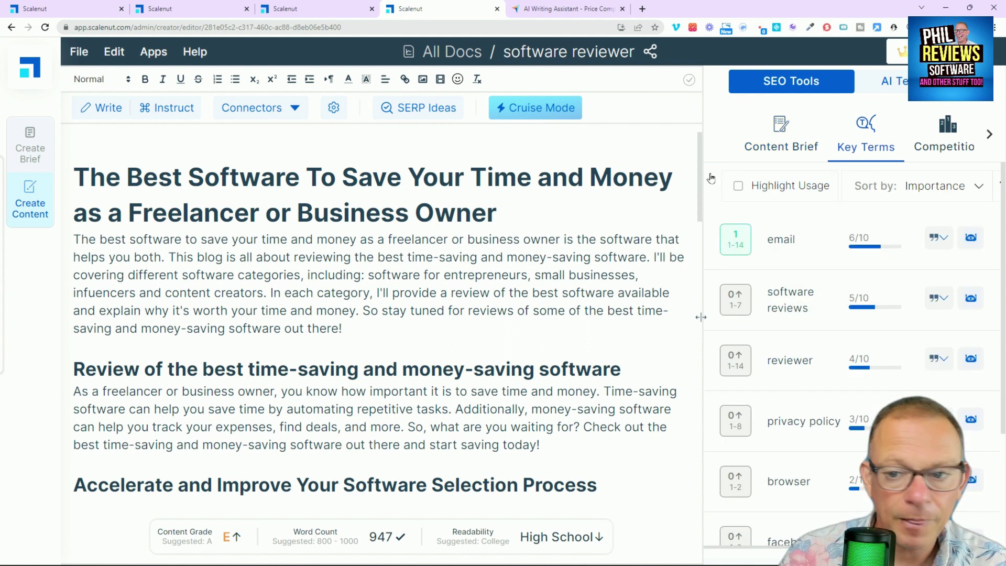
Generate passages for the key terms 'email' and 'software reviews'
click(971, 237)
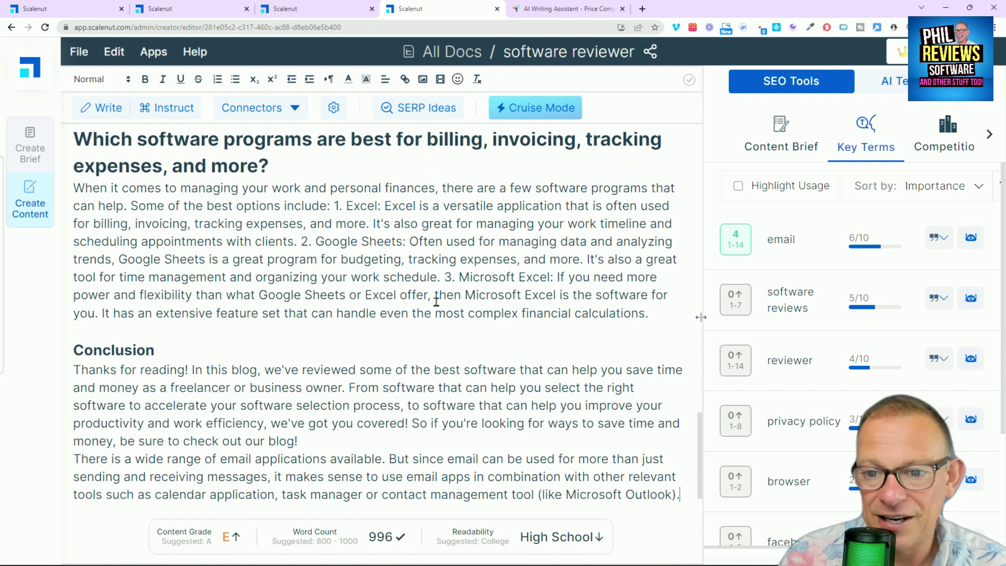
scroll(436, 302, up, 1)
scroll(436, 302, up, 15)
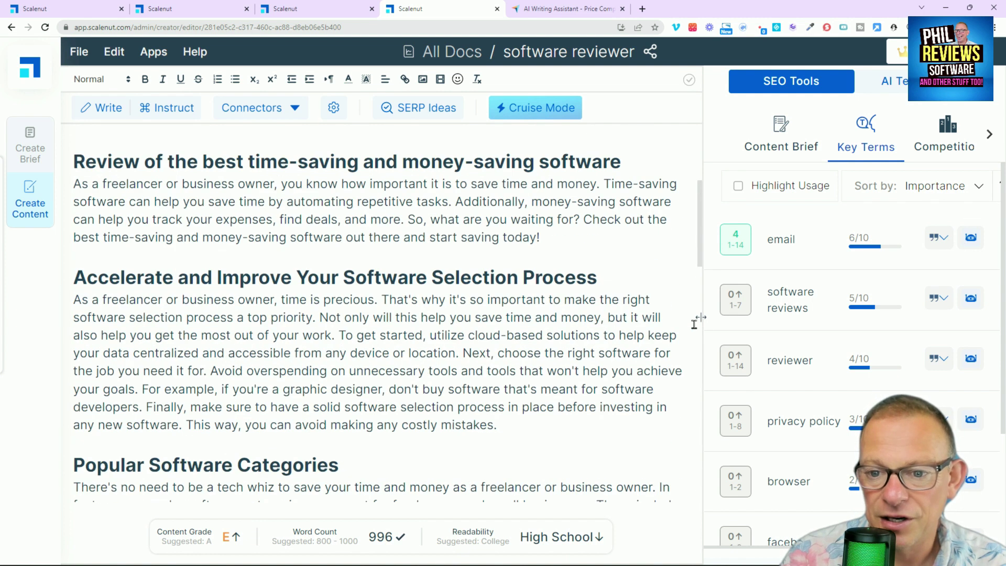
click(971, 298)
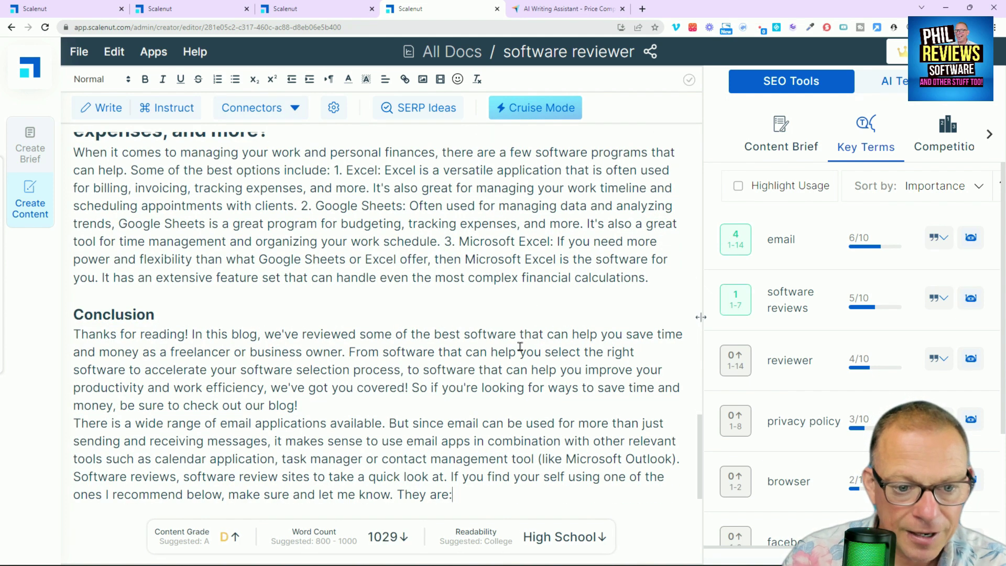
scroll(520, 347, up, 4)
scroll(519, 344, up, 8)
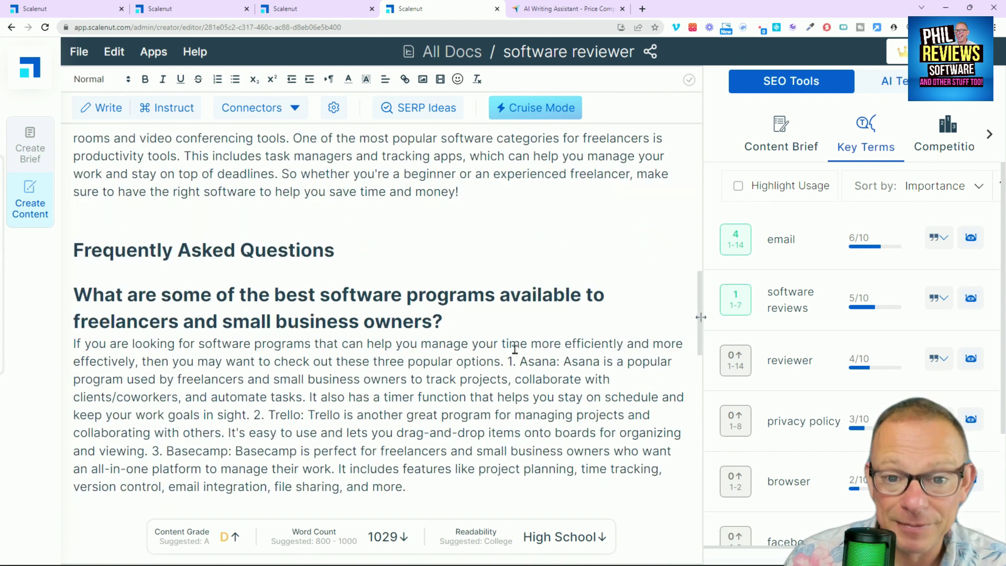
scroll(516, 349, down, 6)
scroll(515, 349, down, 8)
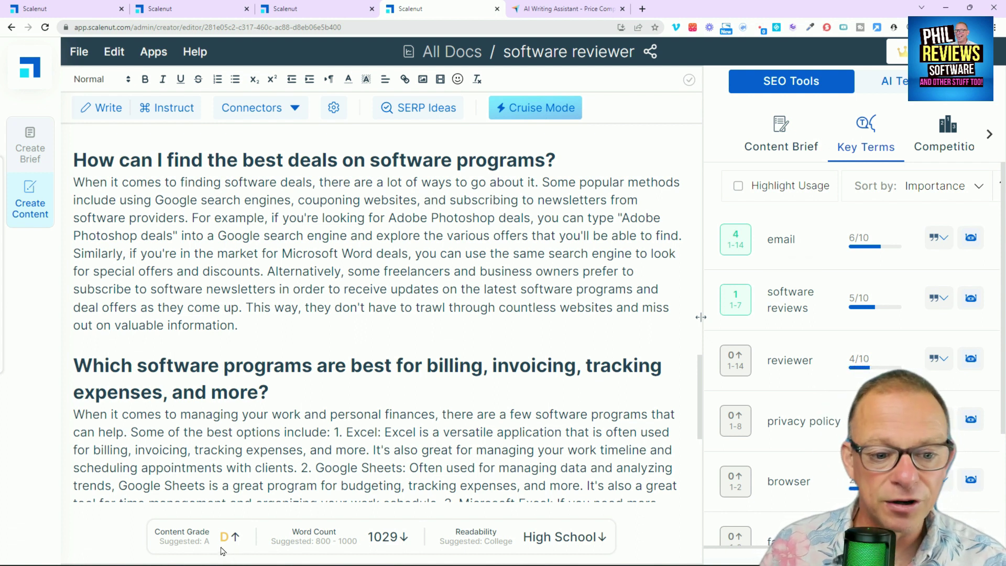
mouse_move(223, 549)
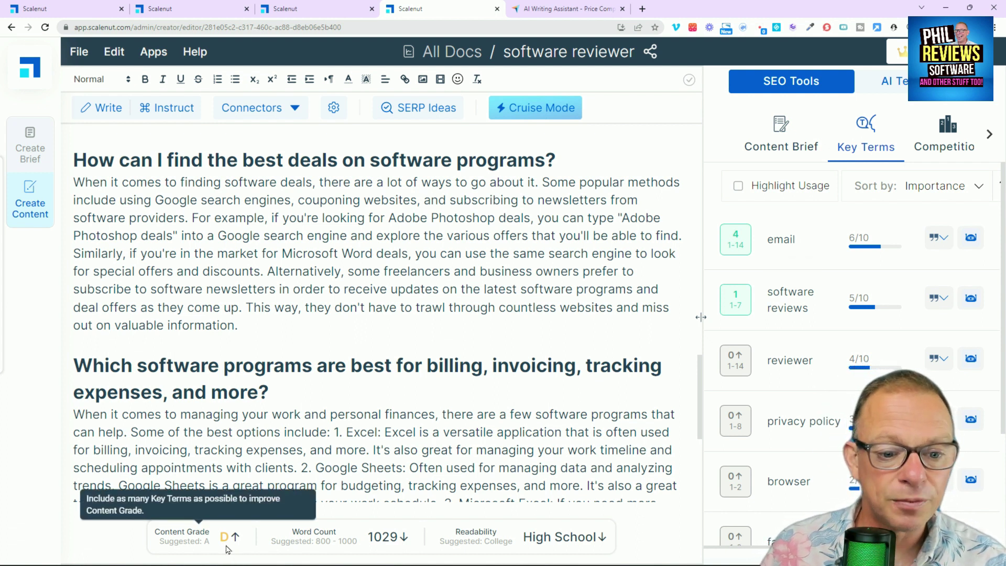
scroll(465, 393, up, 10)
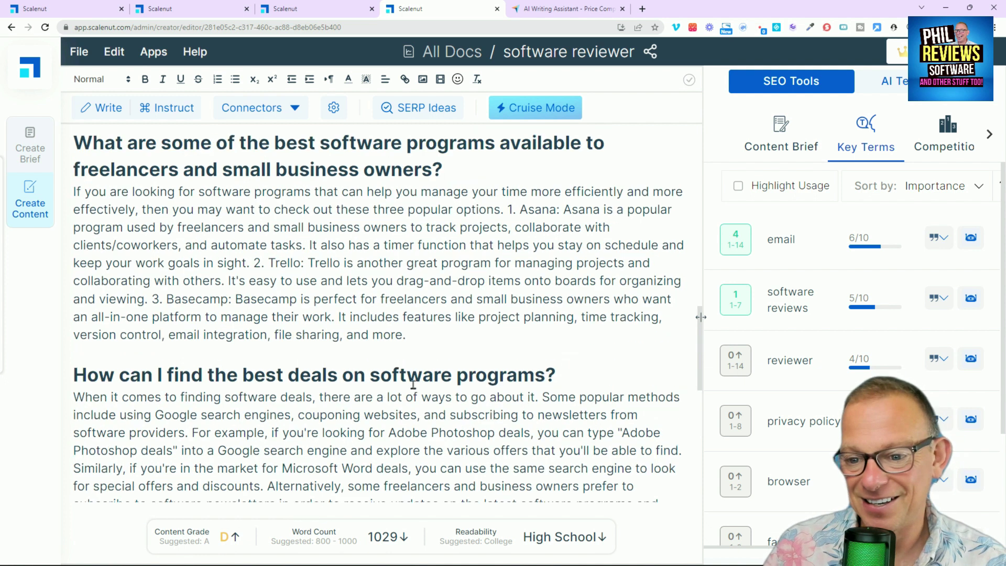
scroll(827, 380, down, 3)
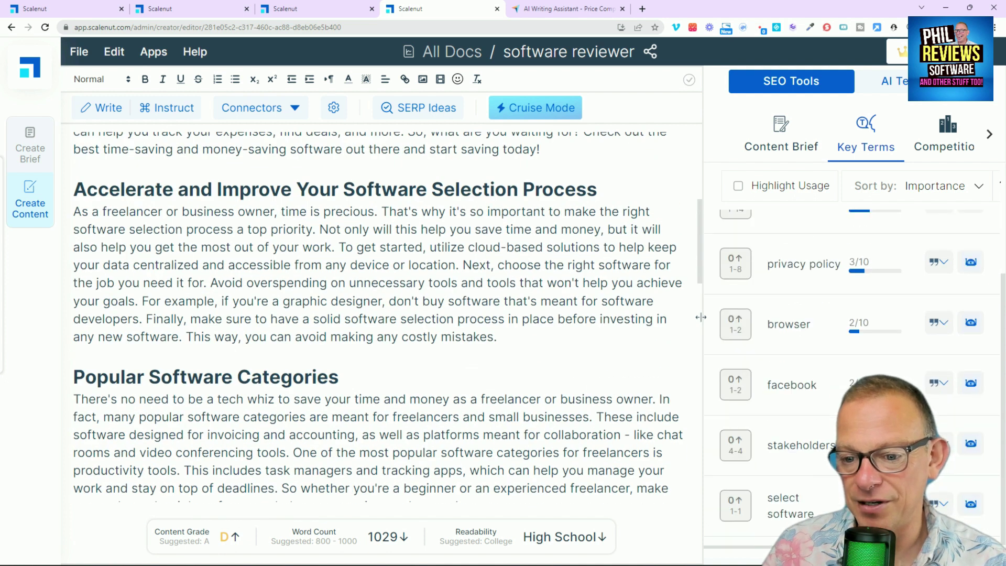
scroll(828, 380, up, 3)
Generate a passage for 'reviewer', bringing the article to 1056 words and grade C
click(982, 355)
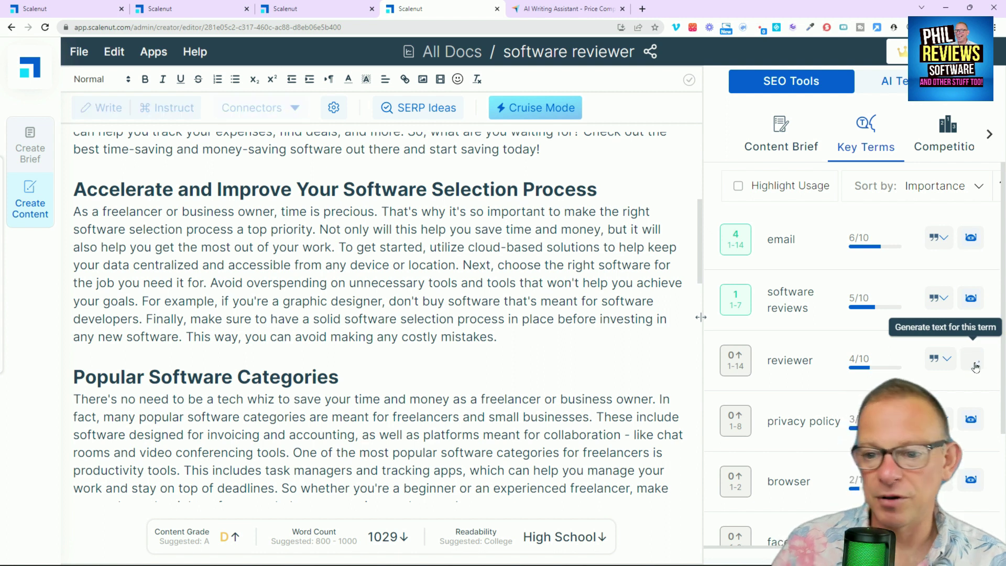
scroll(378, 239, up, 6)
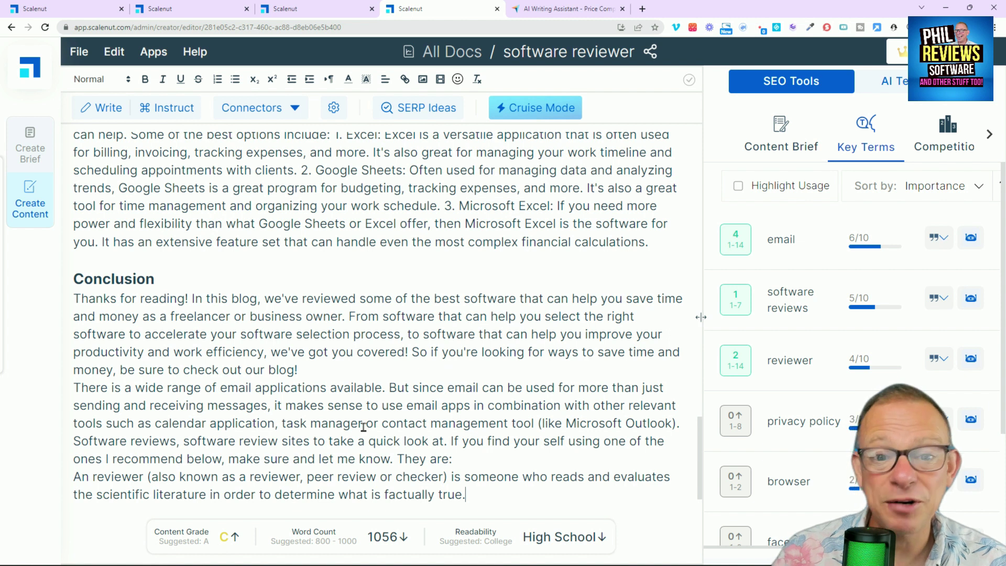
scroll(364, 427, up, 15)
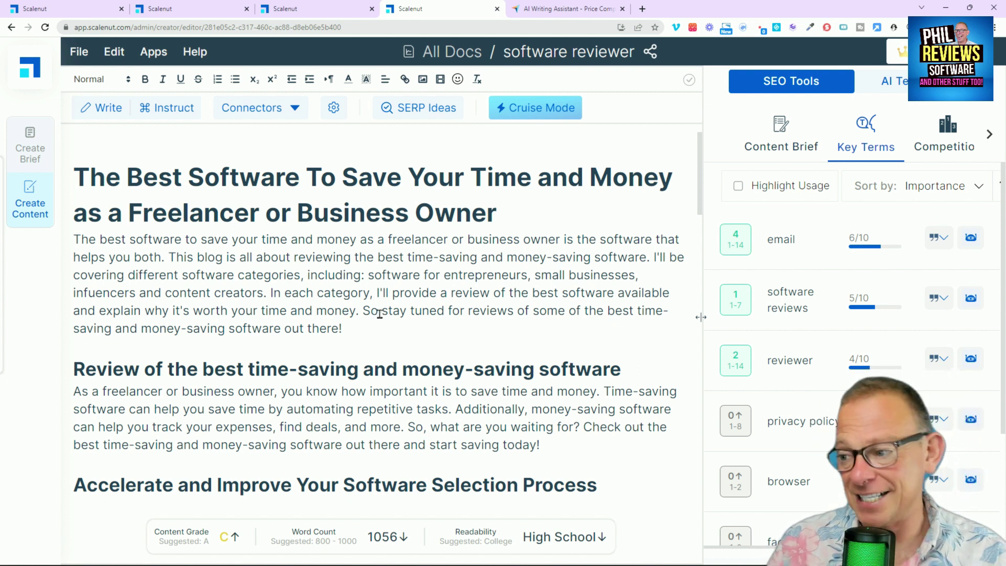
scroll(251, 314, down, 20)
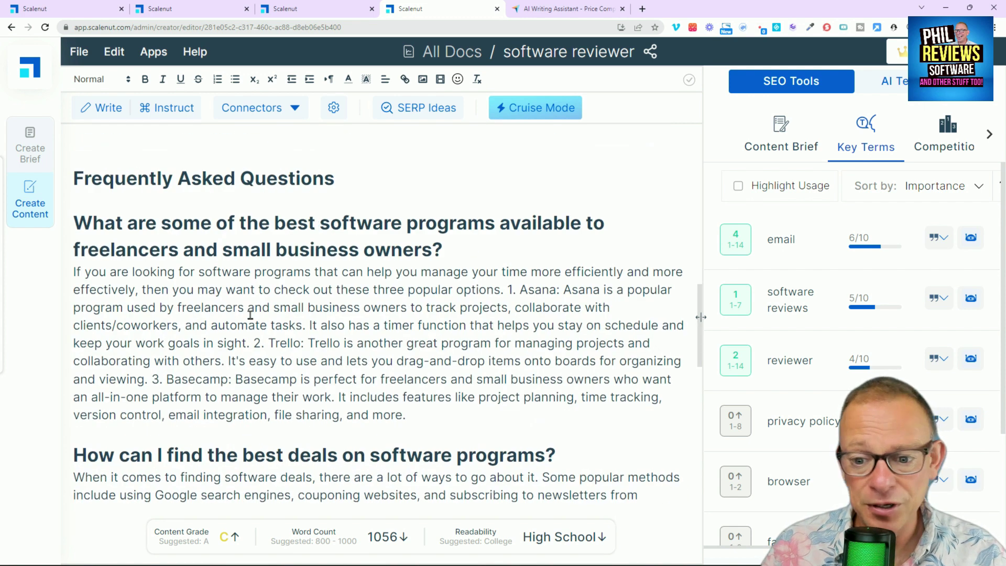
scroll(247, 323, up, 4)
scroll(248, 323, up, 20)
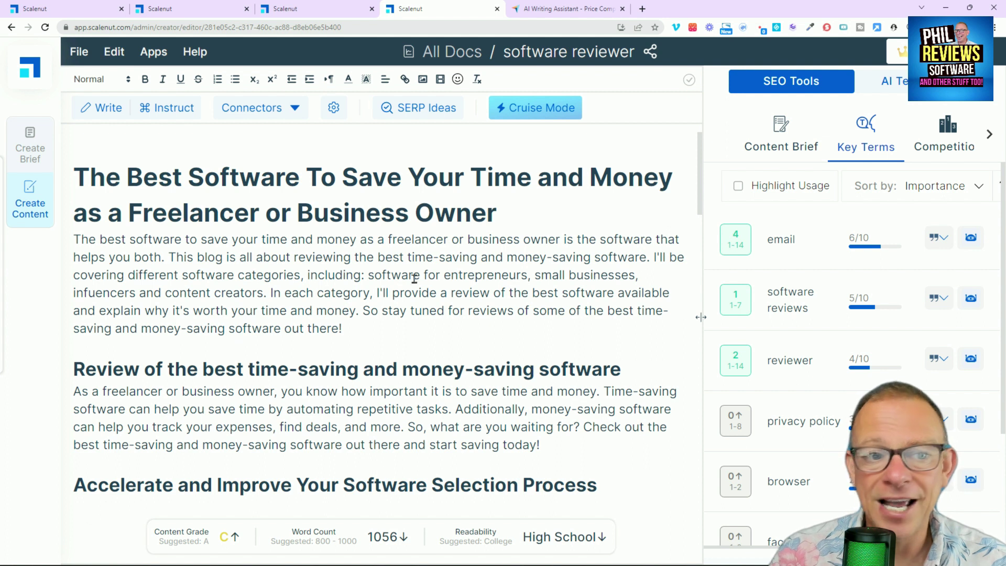
click(89, 51)
click(89, 52)
click(72, 53)
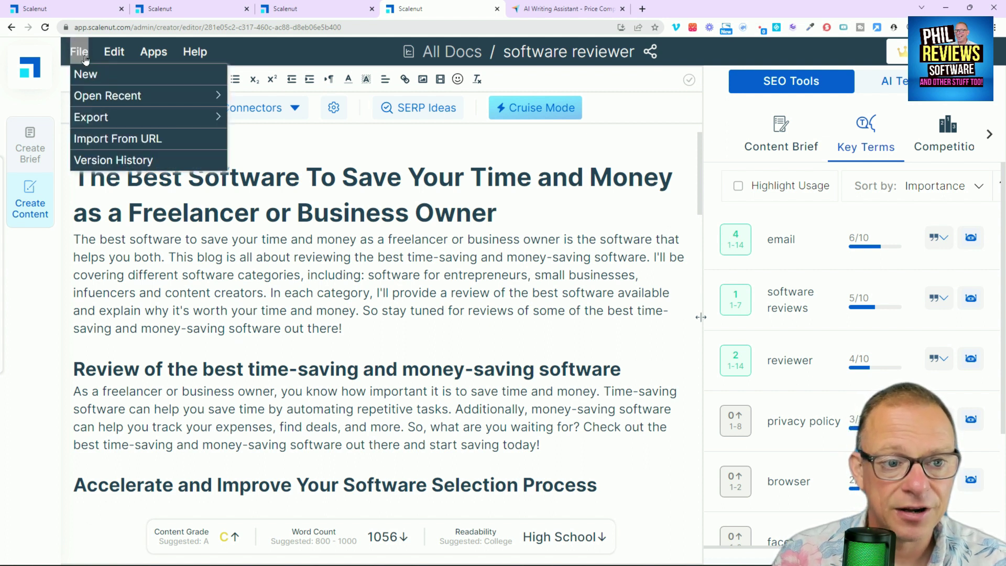
mouse_move(96, 119)
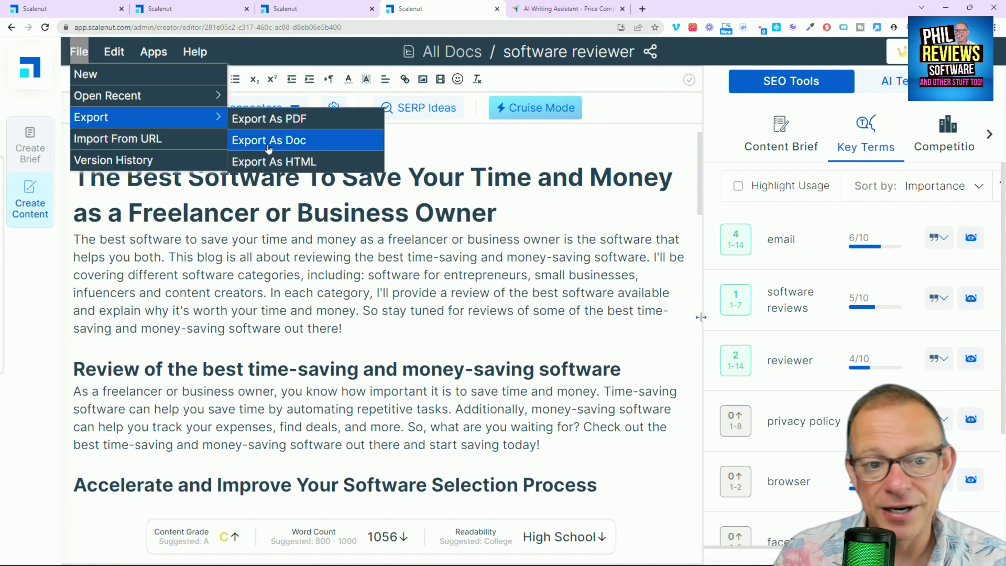
click(288, 264)
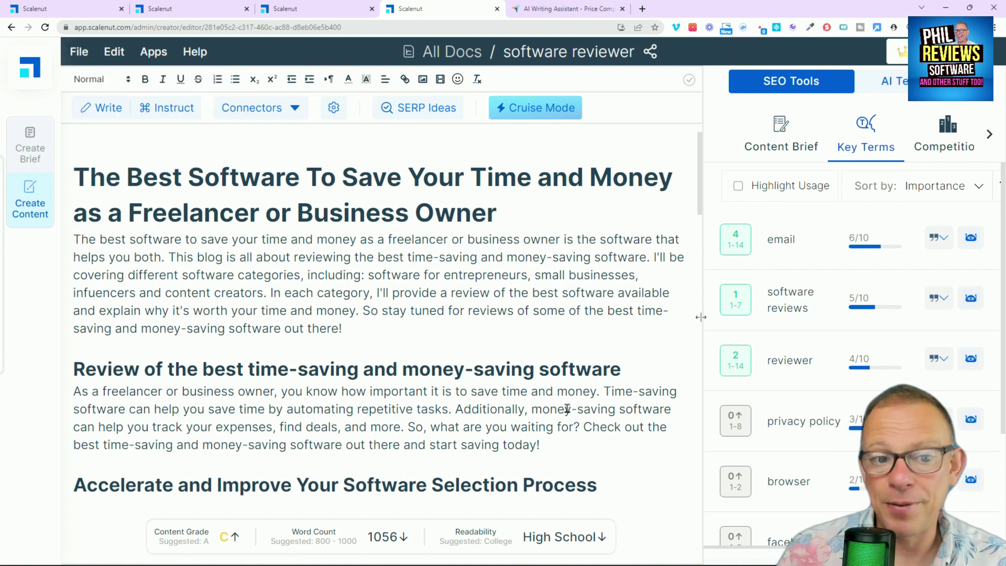
click(649, 51)
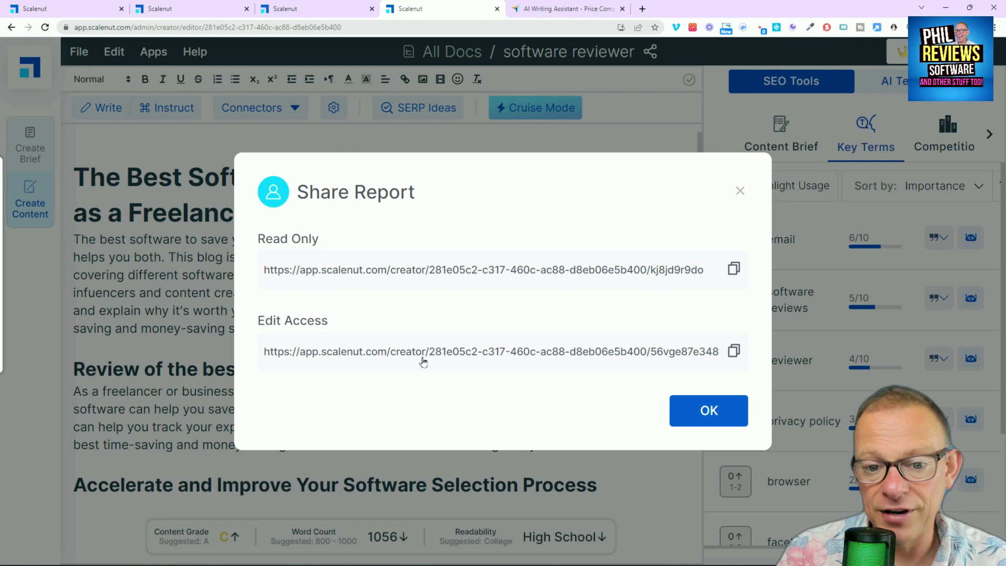
click(741, 192)
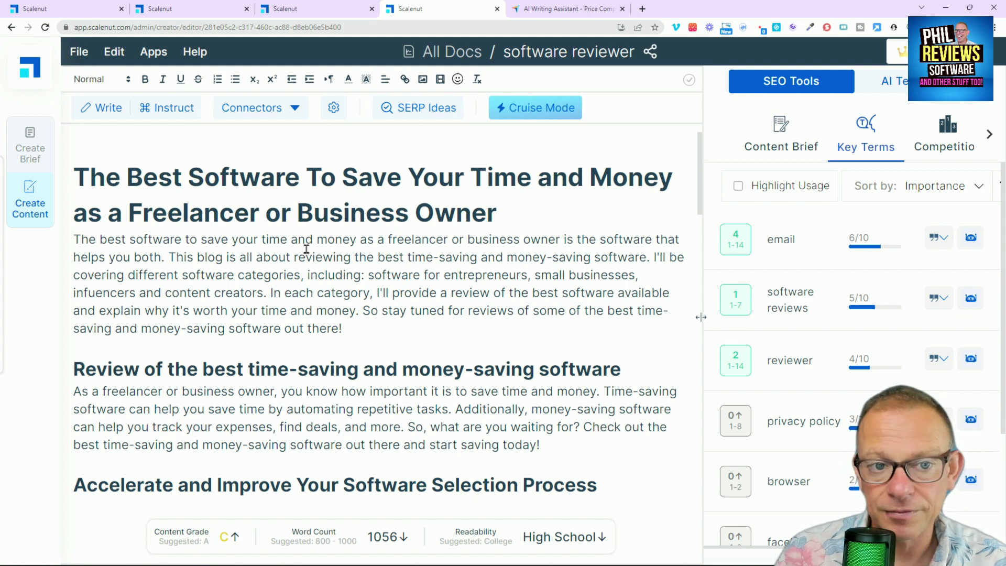
Return to the Scalenut dashboard tab and scroll down past the Explore AI Tools section
click(62, 7)
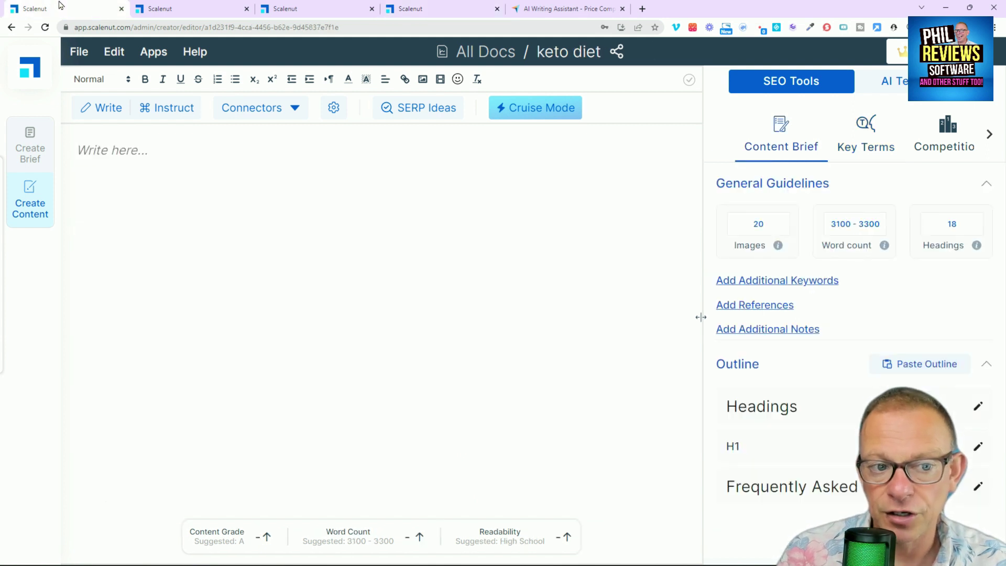
click(191, 9)
click(289, 11)
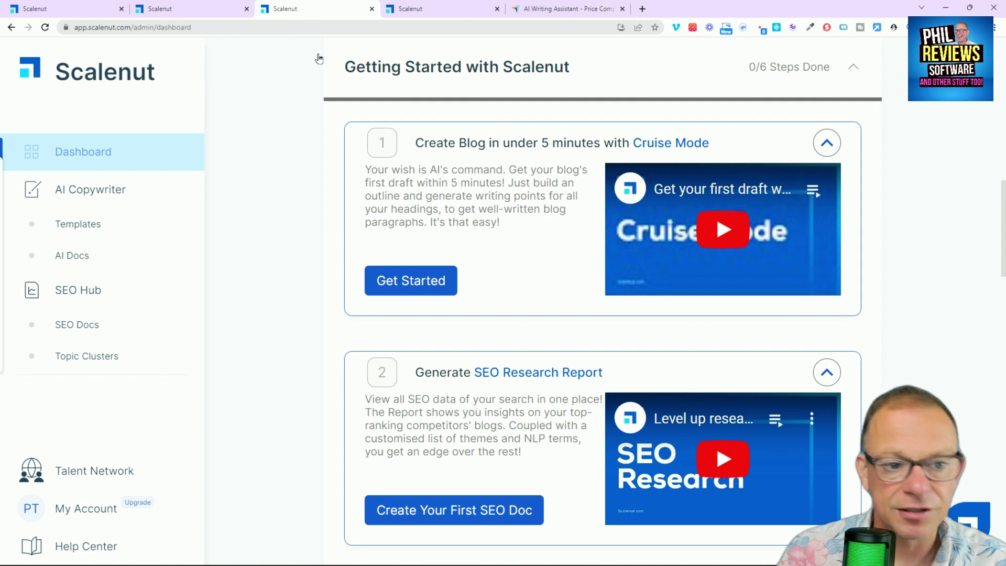
scroll(813, 288, down, 4)
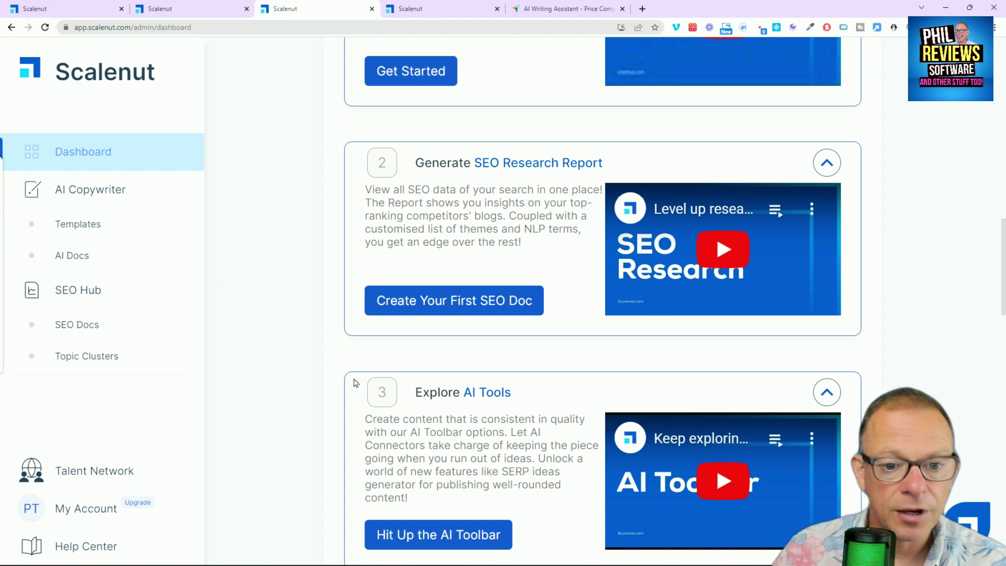
click(502, 396)
click(491, 401)
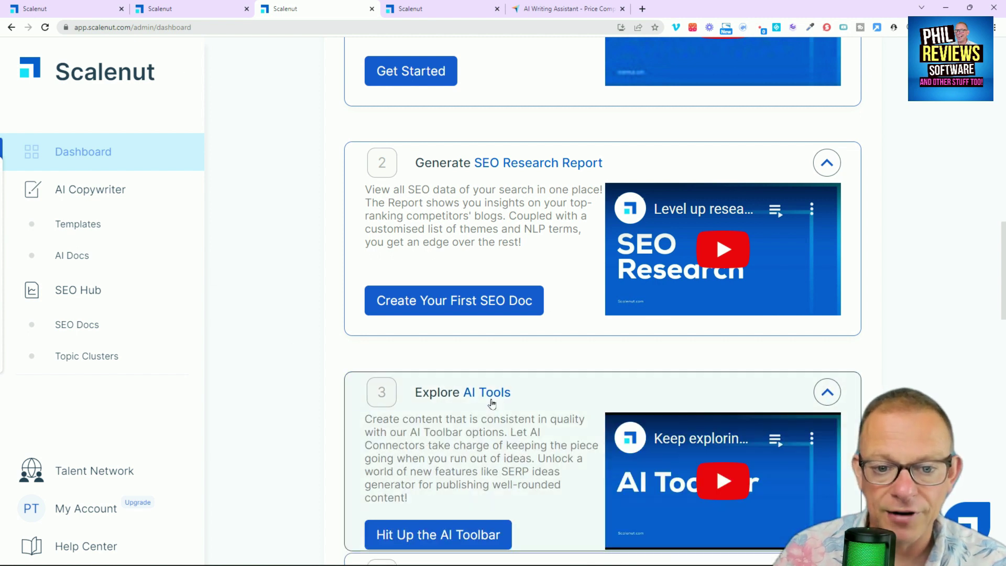
scroll(455, 519, down, 10)
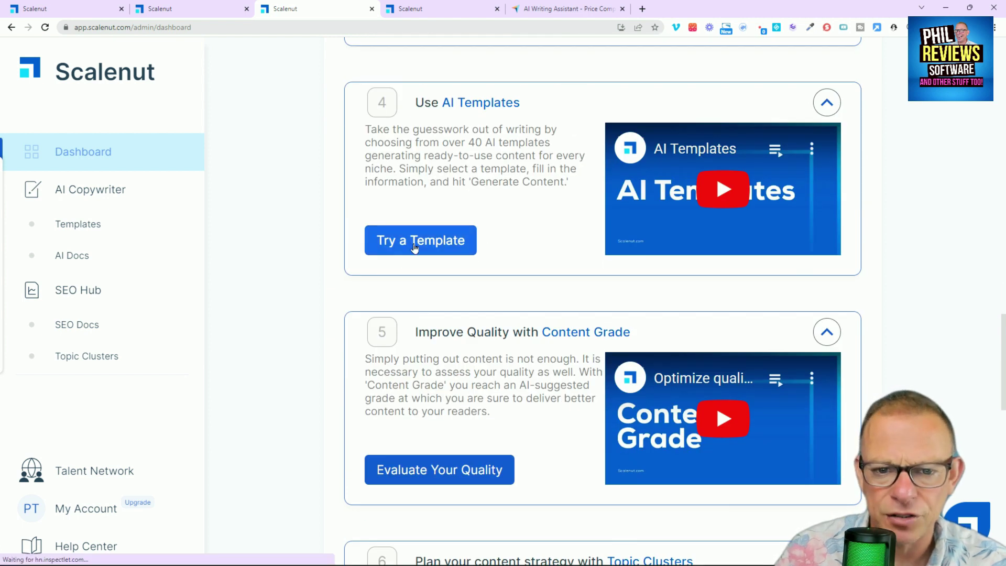
Open Try a Template and browse the AI template catalog across its categories
click(414, 239)
scroll(548, 315, down, 3)
scroll(545, 335, down, 5)
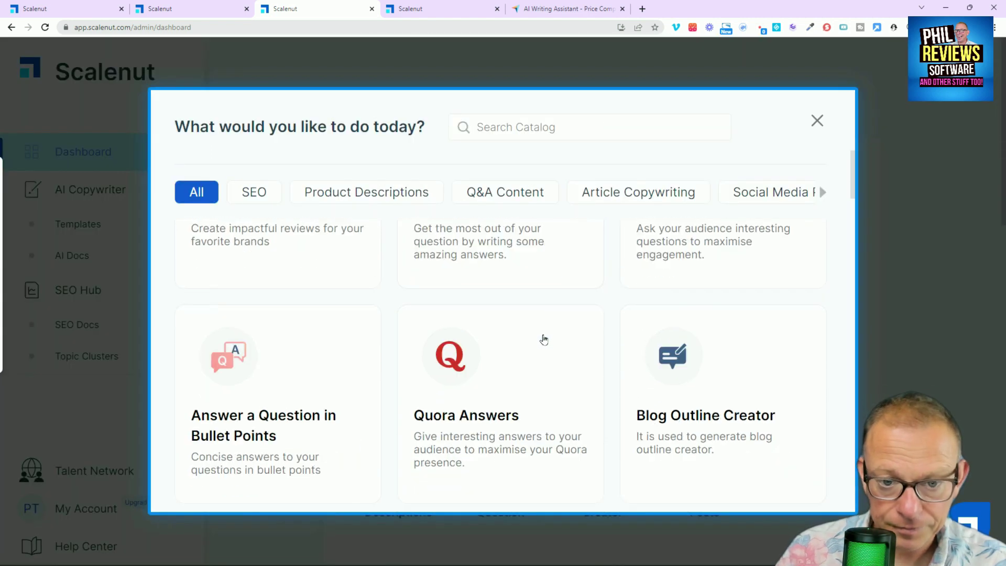
scroll(542, 344, up, 12)
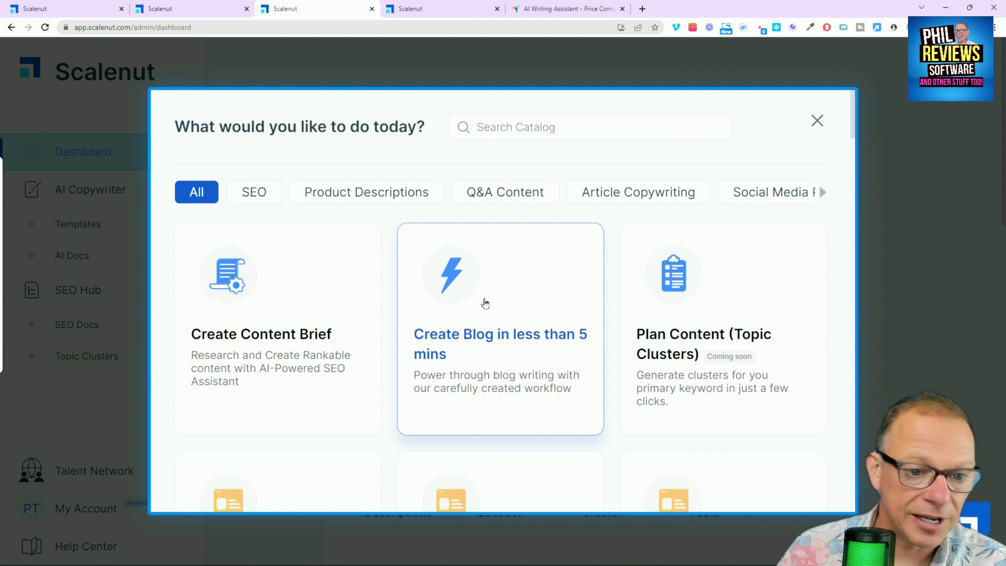
scroll(328, 306, down, 4)
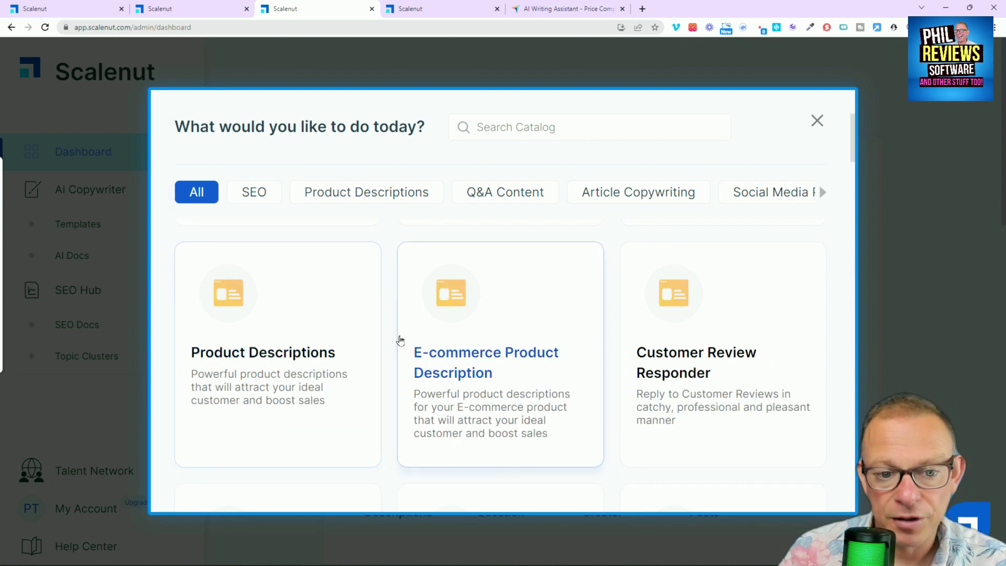
scroll(549, 387, down, 5)
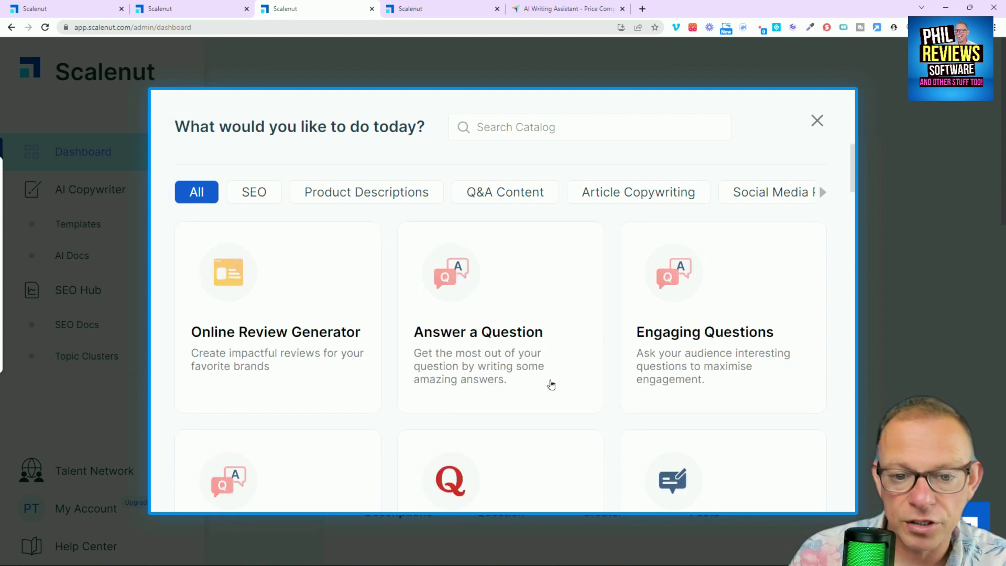
scroll(485, 388, down, 2)
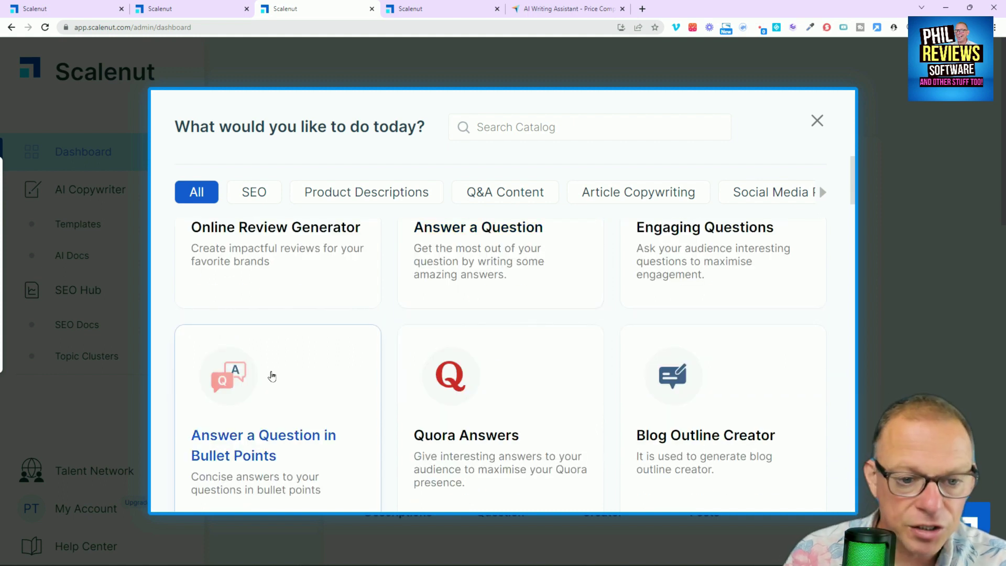
scroll(272, 376, down, 5)
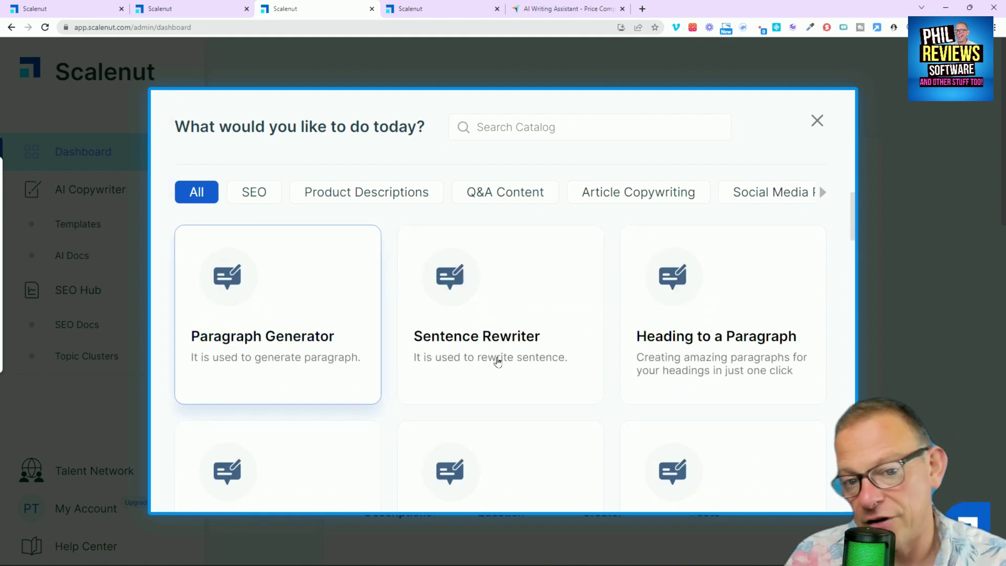
scroll(499, 361, down, 2)
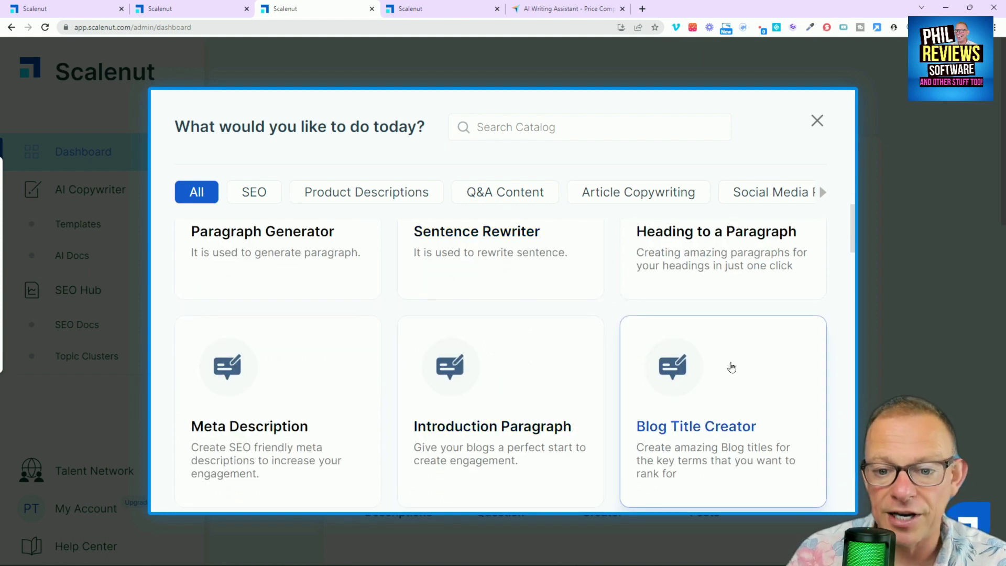
scroll(724, 373, down, 4)
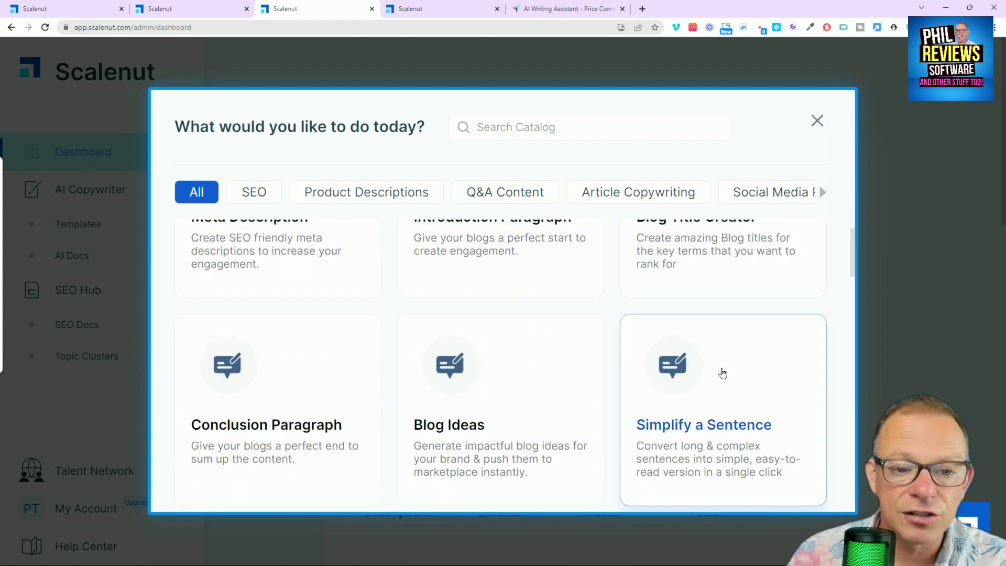
scroll(723, 373, up, 3)
scroll(723, 373, down, 4)
scroll(721, 373, down, 2)
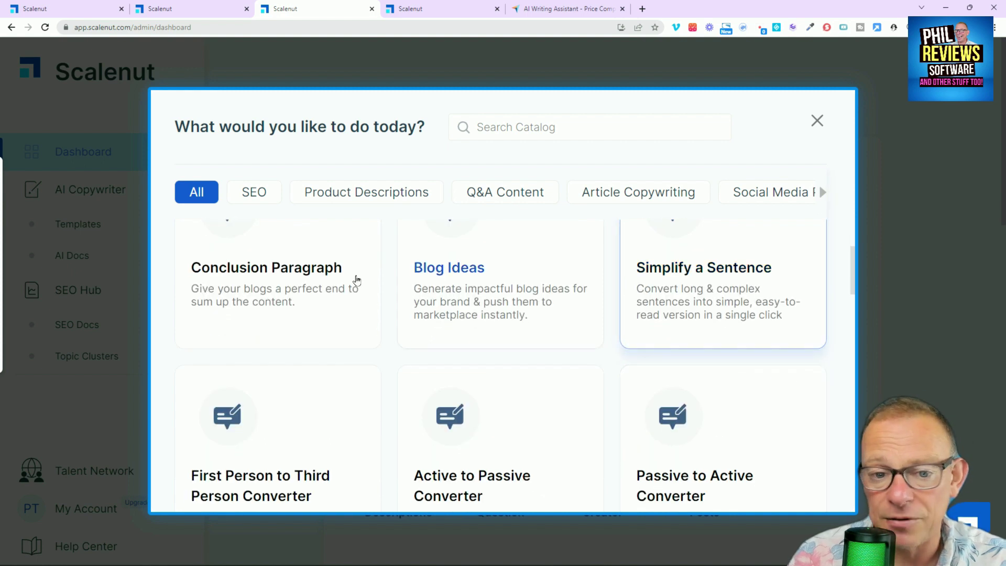
scroll(336, 355, down, 3)
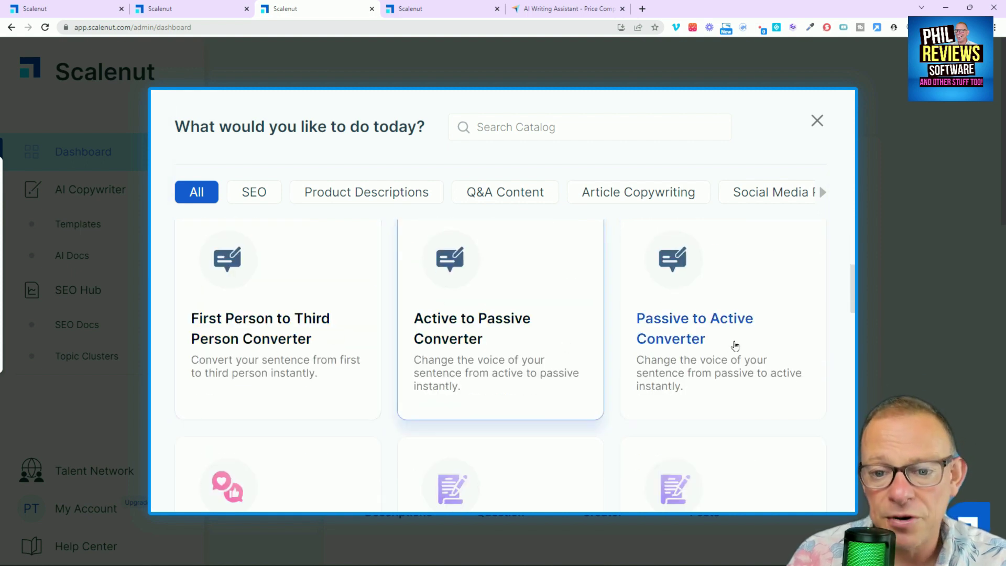
scroll(734, 351, down, 3)
scroll(288, 398, down, 4)
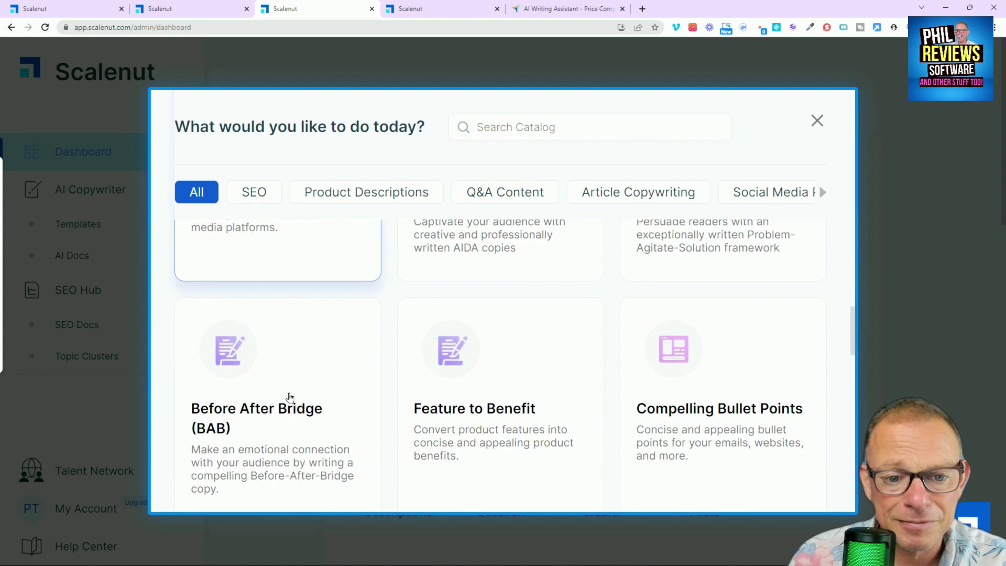
scroll(292, 395, down, 4)
scroll(292, 396, down, 5)
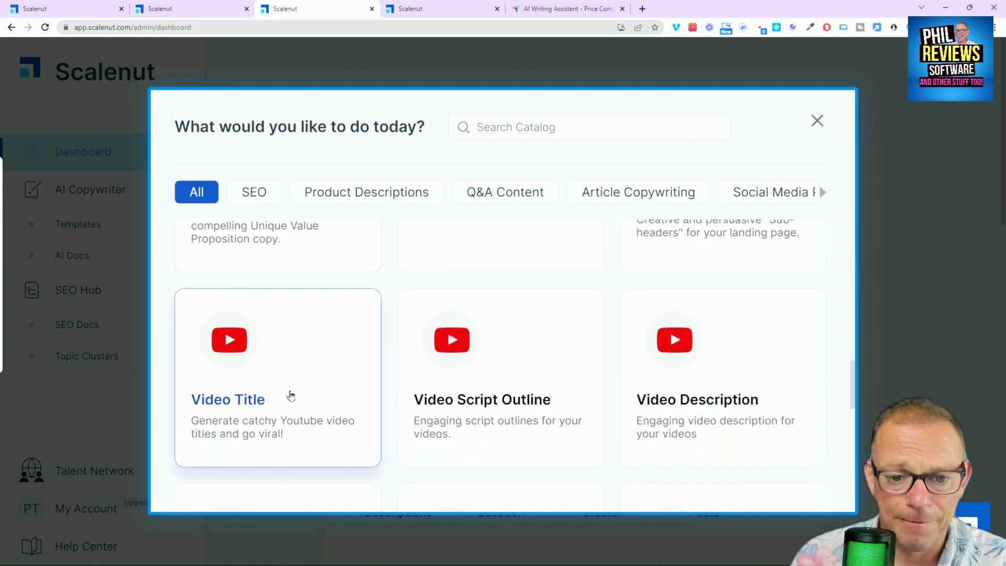
scroll(652, 382, down, 4)
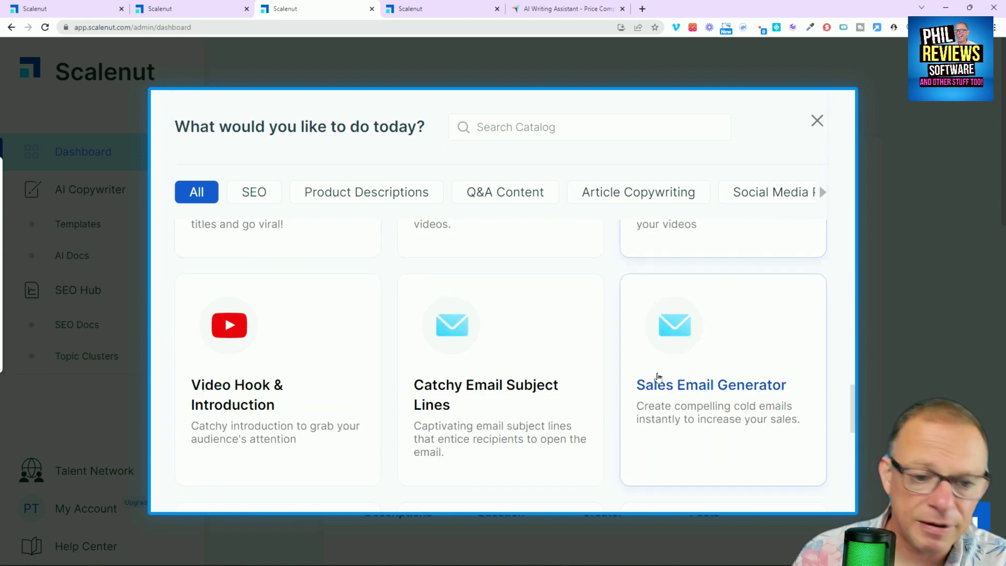
scroll(239, 427, down, 4)
scroll(445, 404, up, 4)
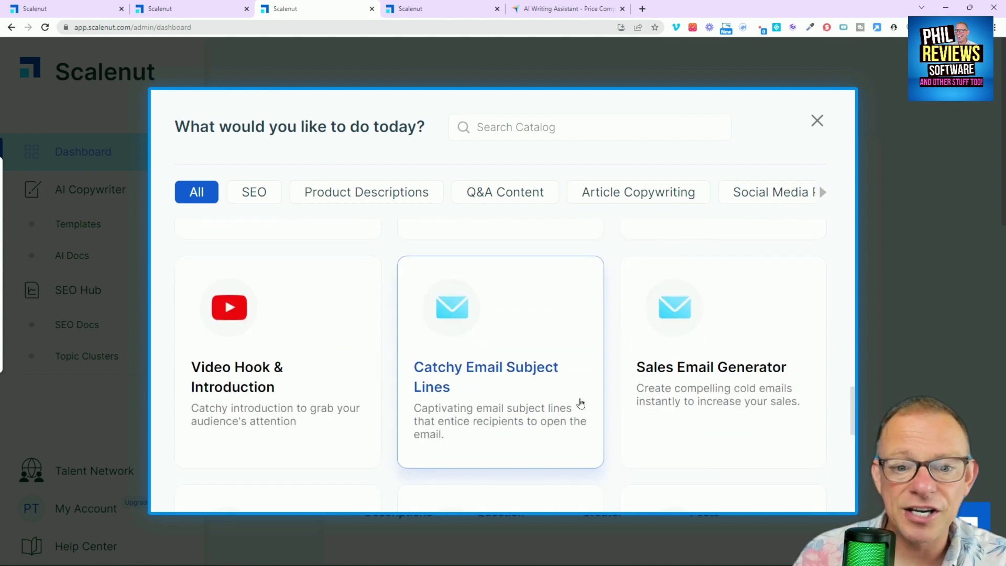
scroll(319, 410, down, 3)
scroll(325, 409, down, 3)
scroll(702, 386, down, 5)
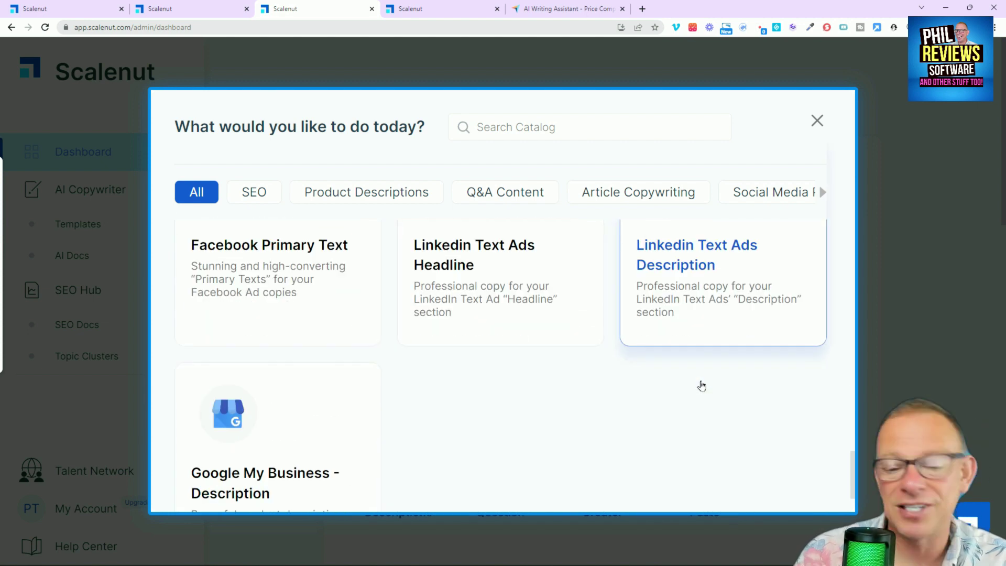
scroll(683, 350, up, 4)
scroll(640, 378, up, 10)
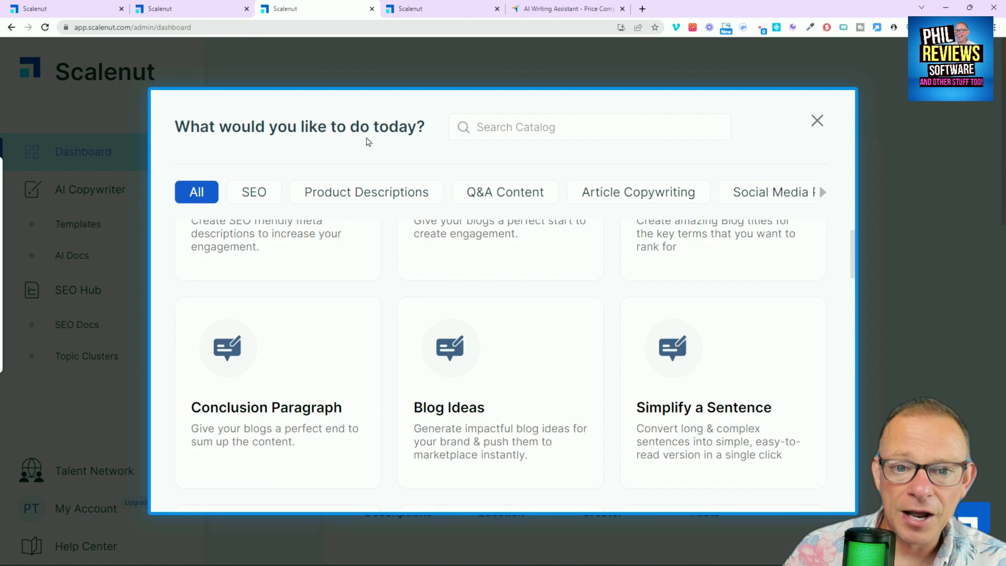
scroll(380, 183, up, 6)
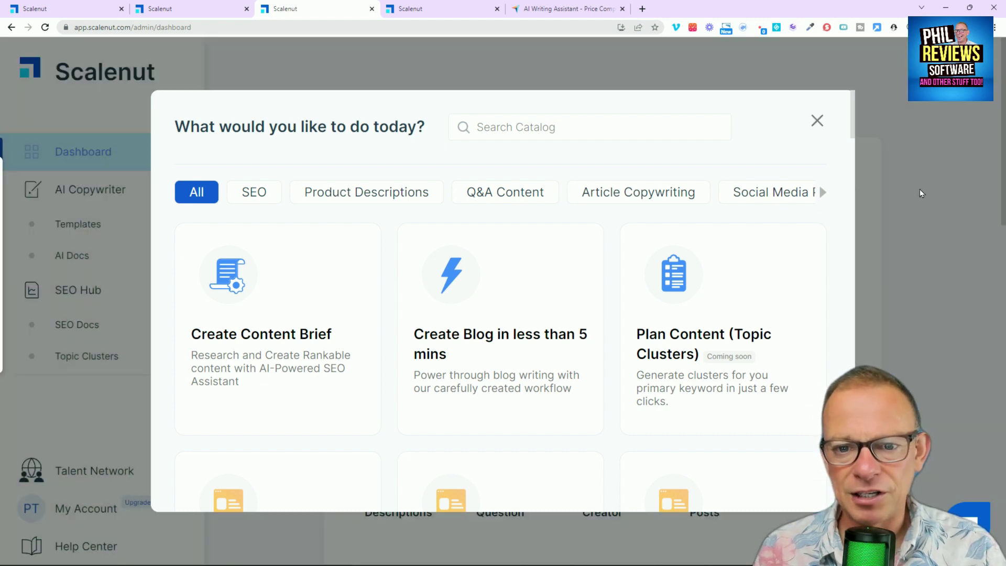
Close the template catalog to reveal the Power up your SEO and AI Writing shortcuts
click(874, 309)
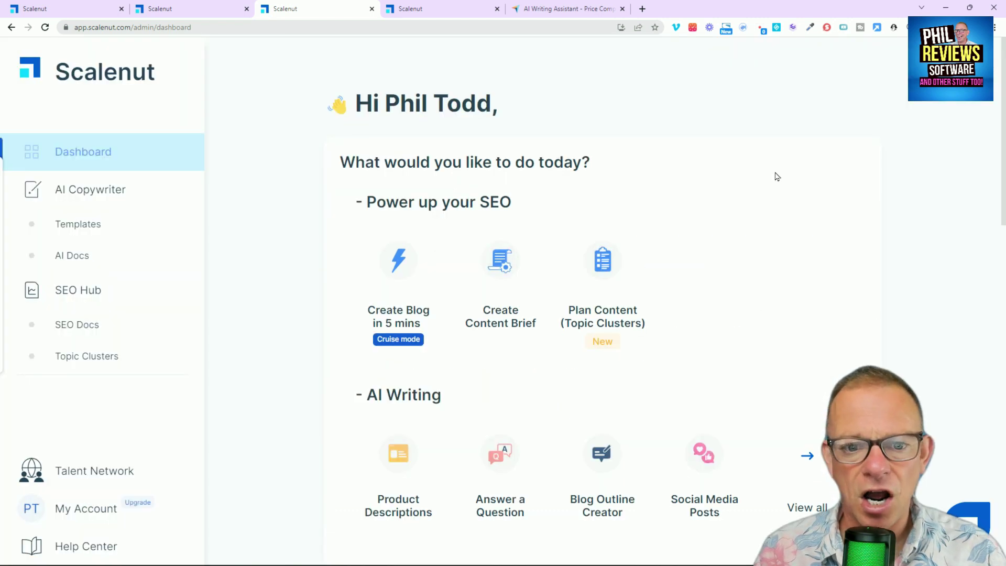